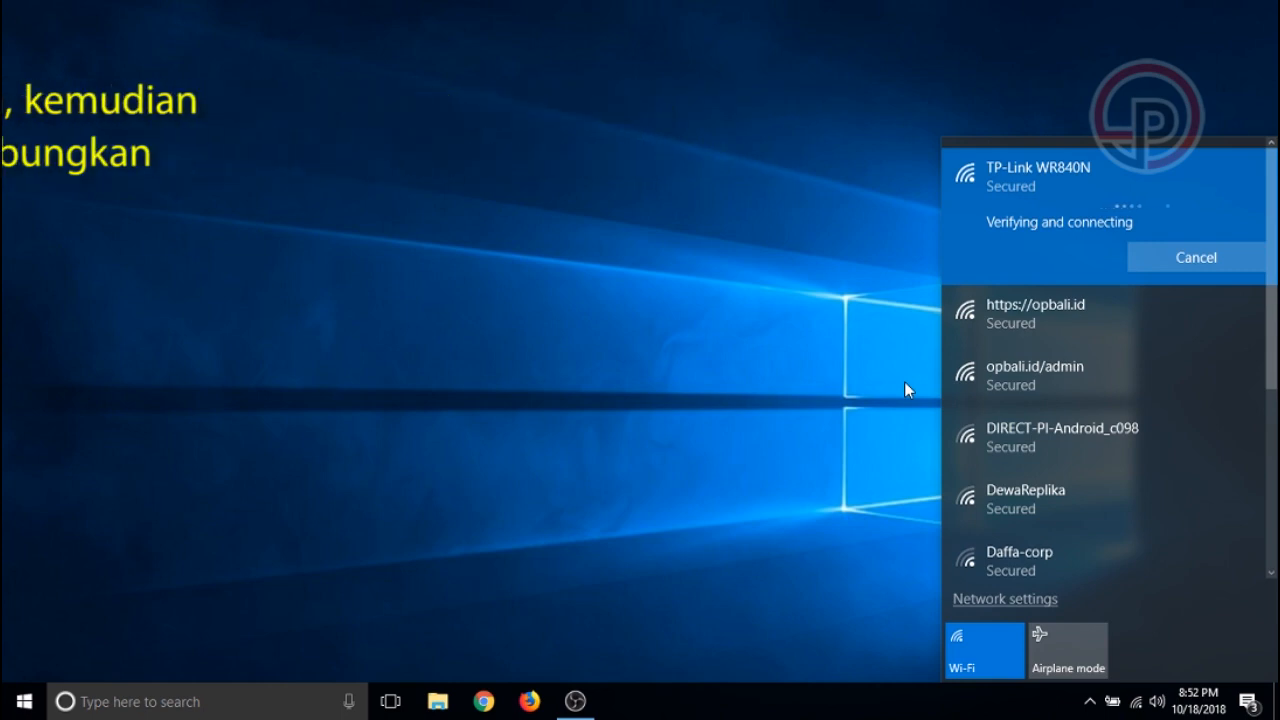
Close the Wi-Fi network list so only the desktop shows
left_click(785, 384)
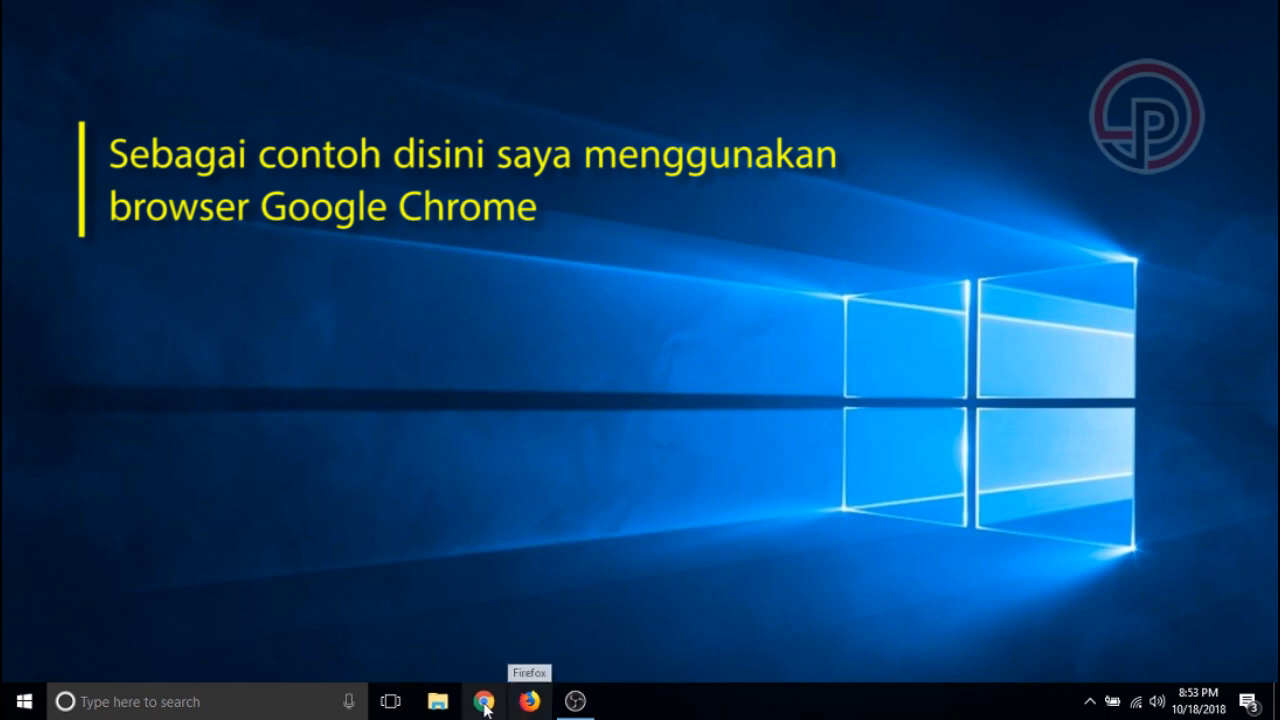
Launch Chrome and load the router admin page at tplinkwifi.net
left_click(483, 701)
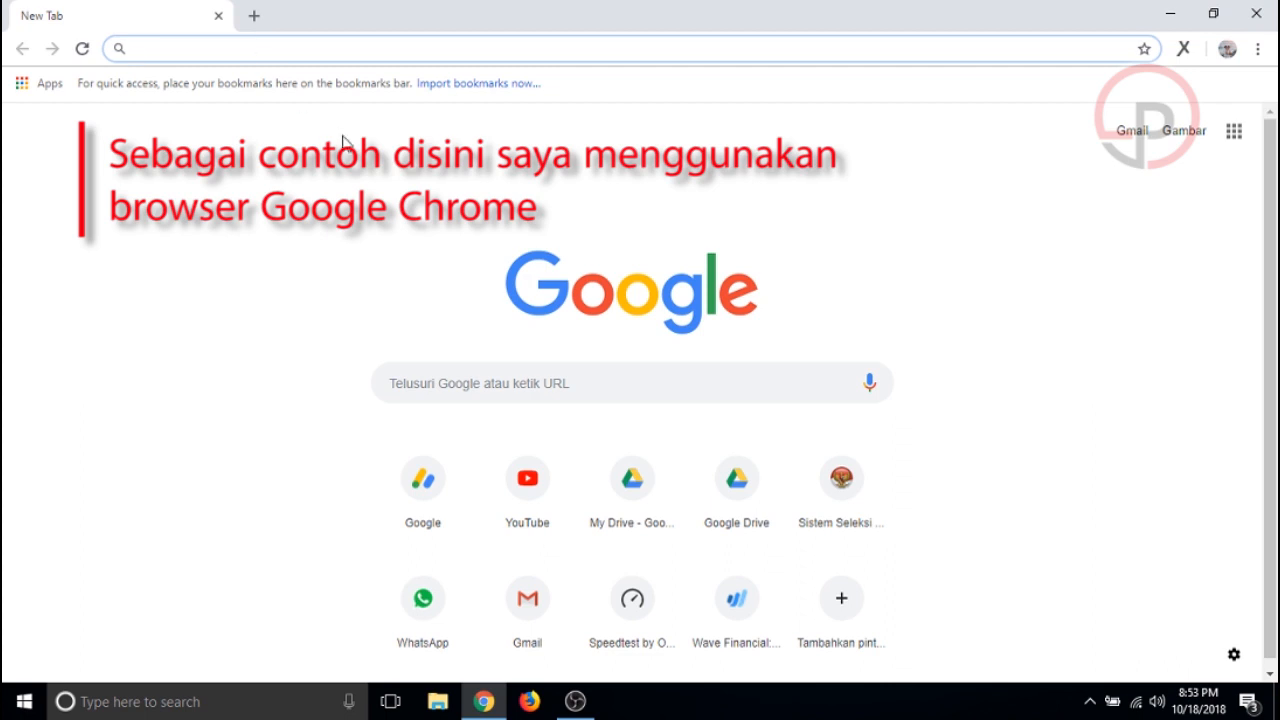
type("t")
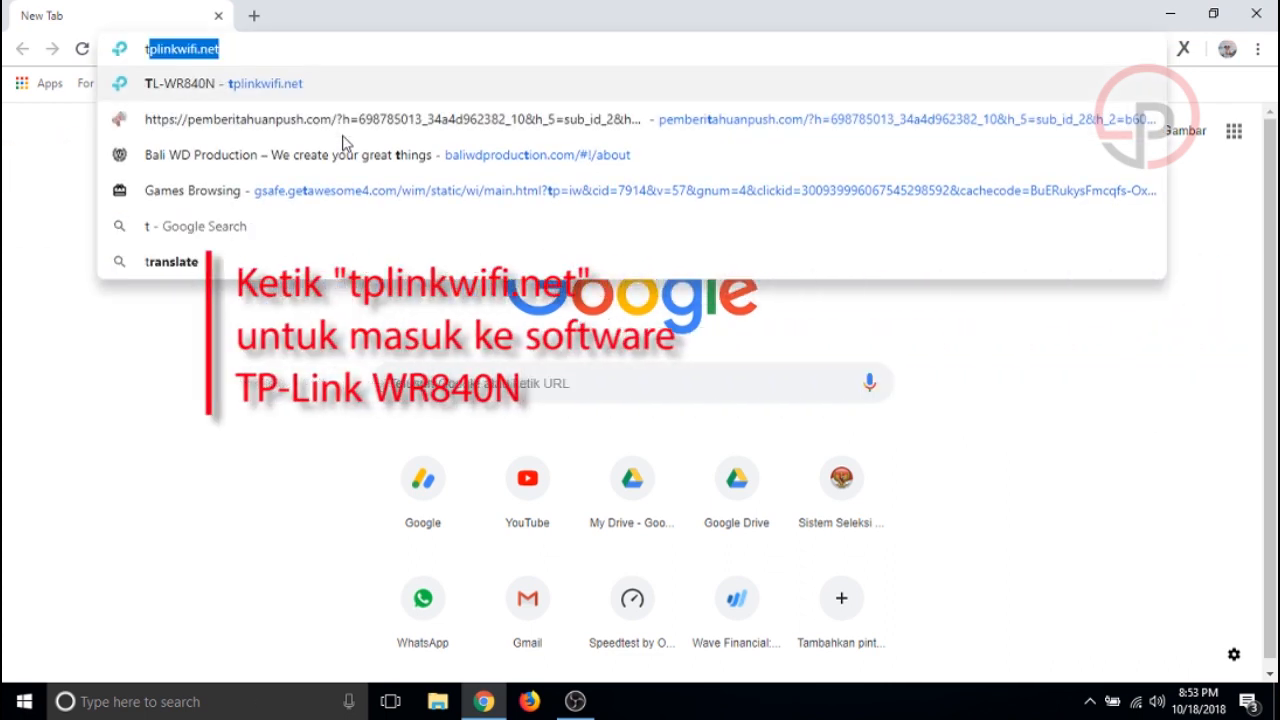
type("p")
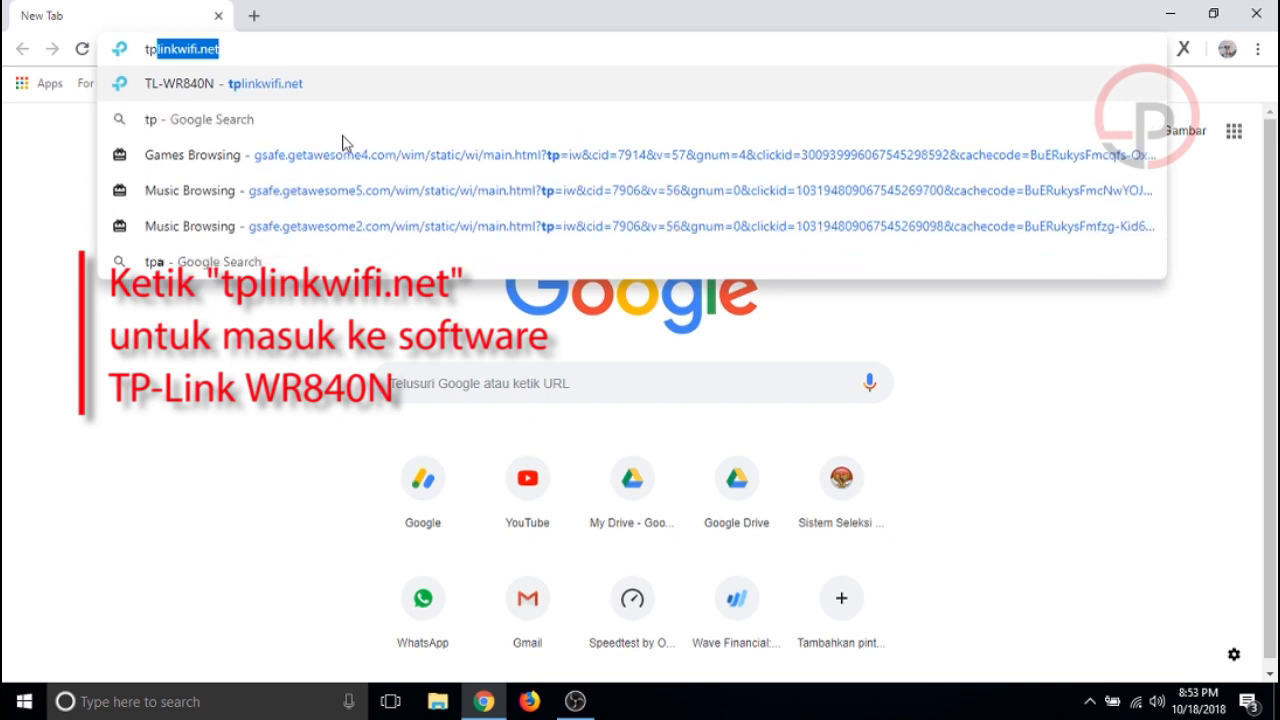
type("link")
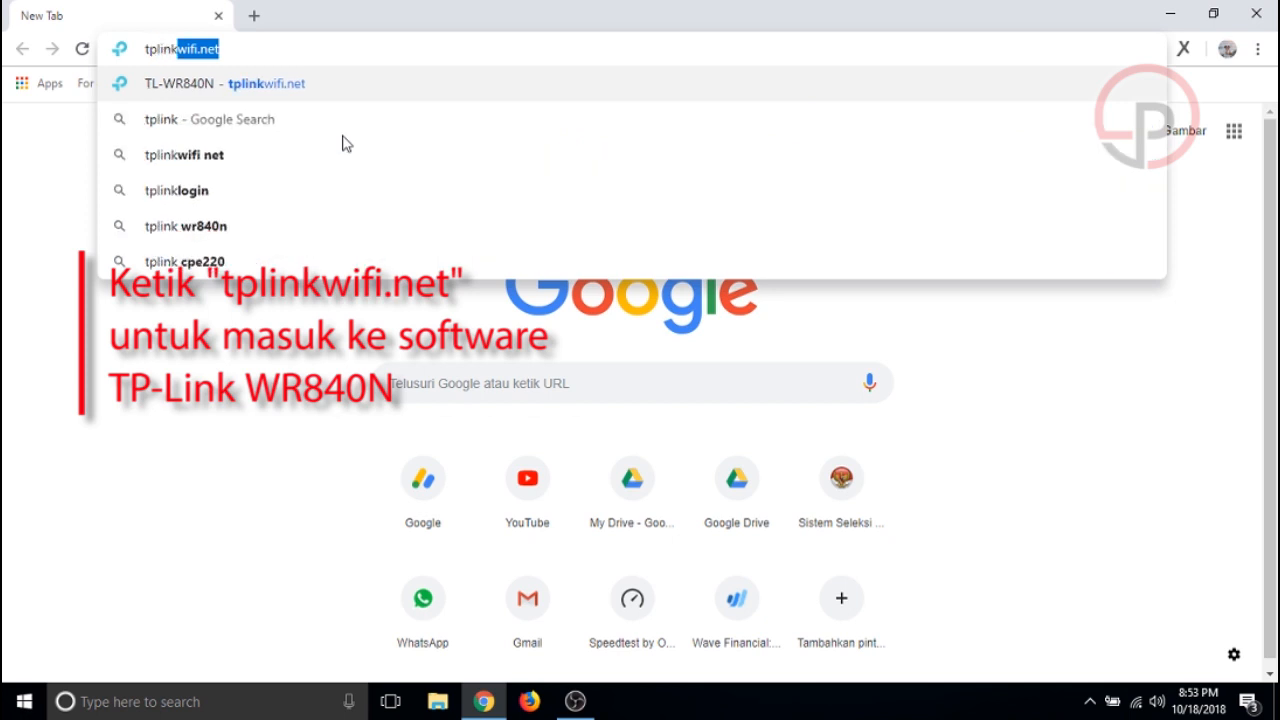
type("wifi")
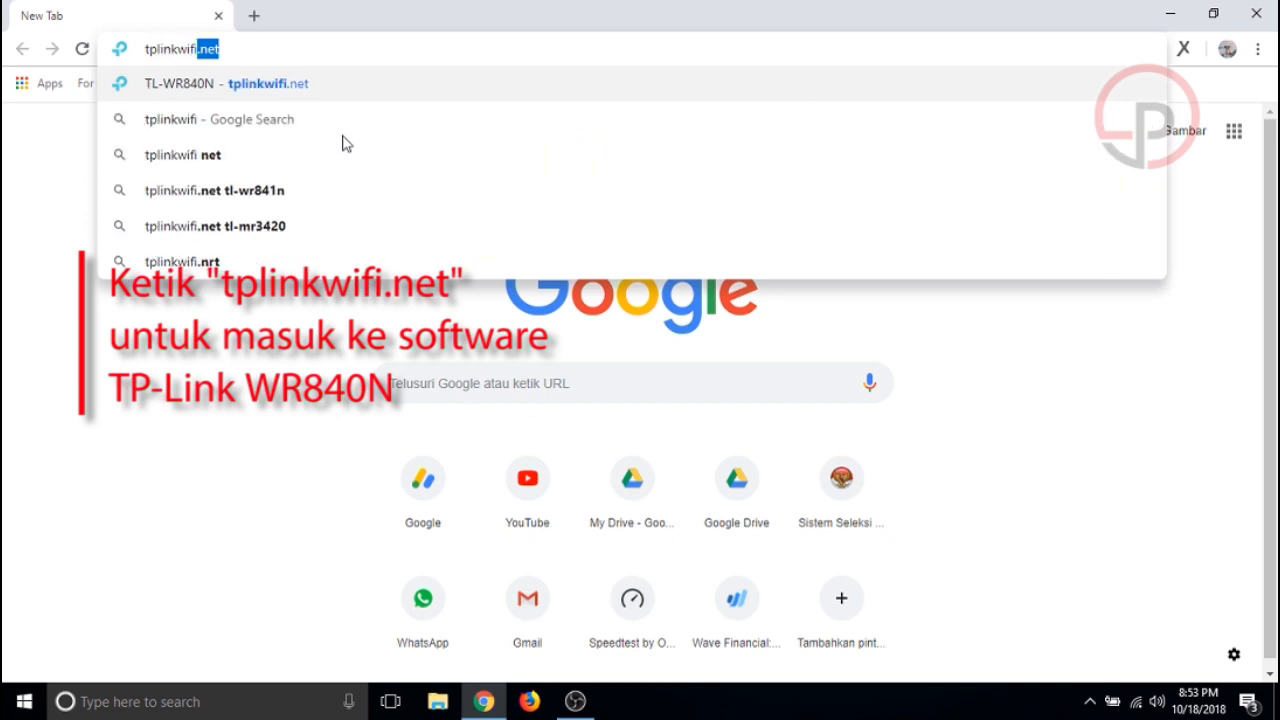
type(".net")
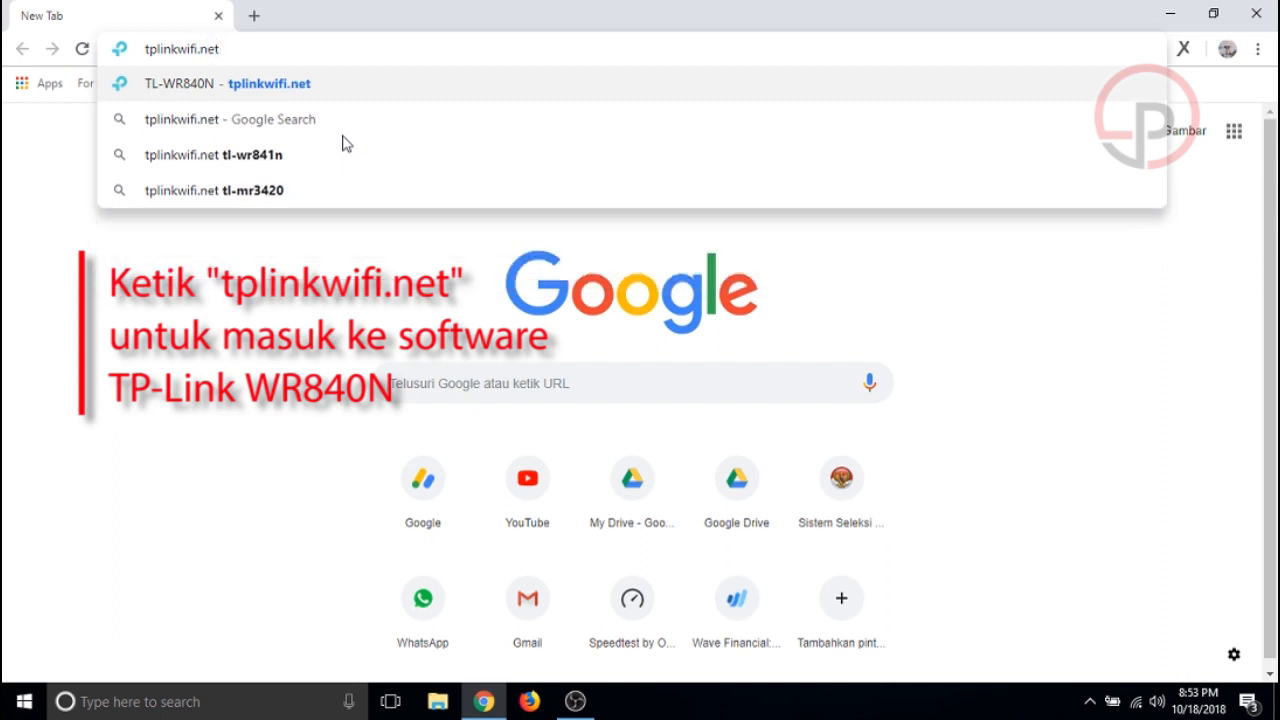
key("Return")
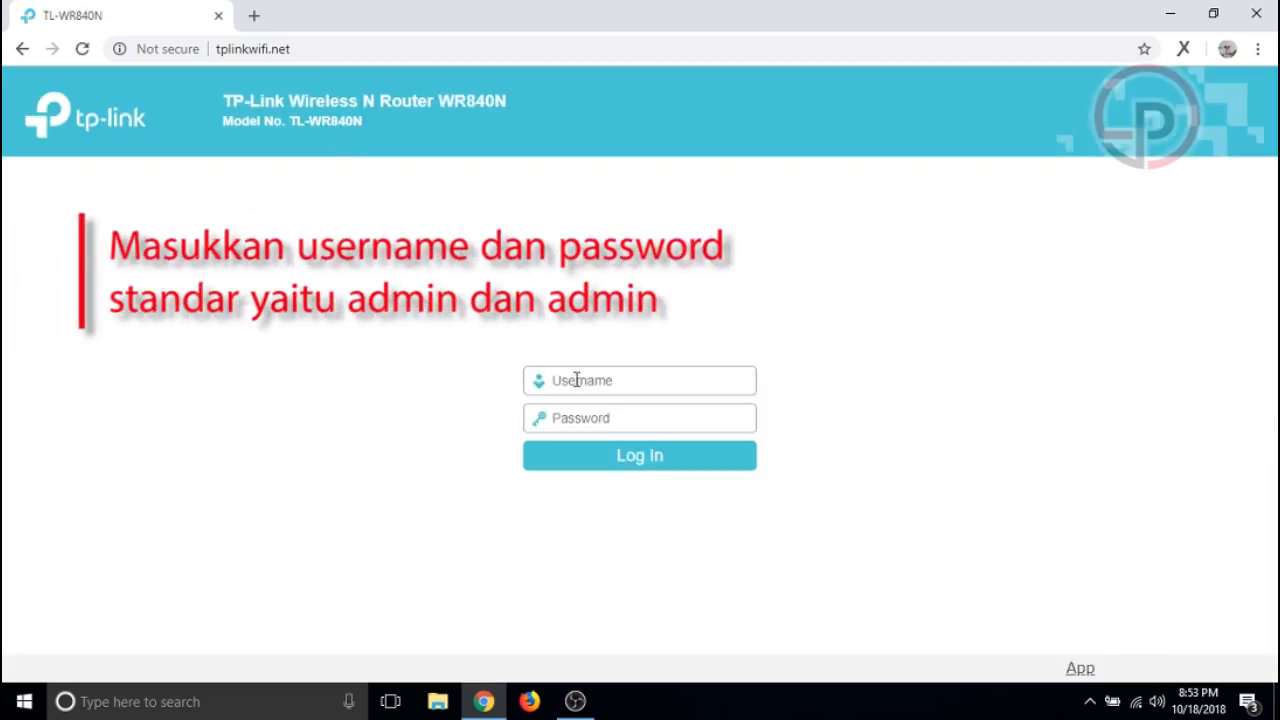
Log in to the router admin with username admin and the router's password
type("admin")
left_click(611, 419)
type("admin")
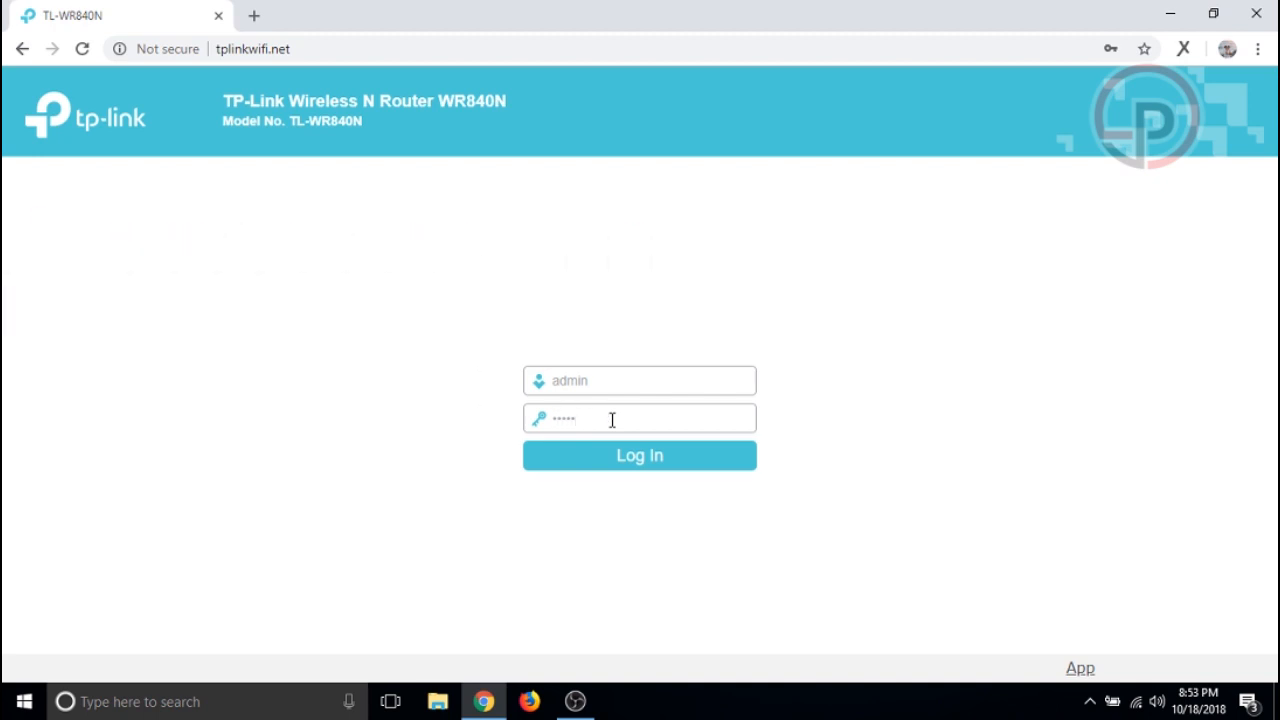
left_click(694, 458)
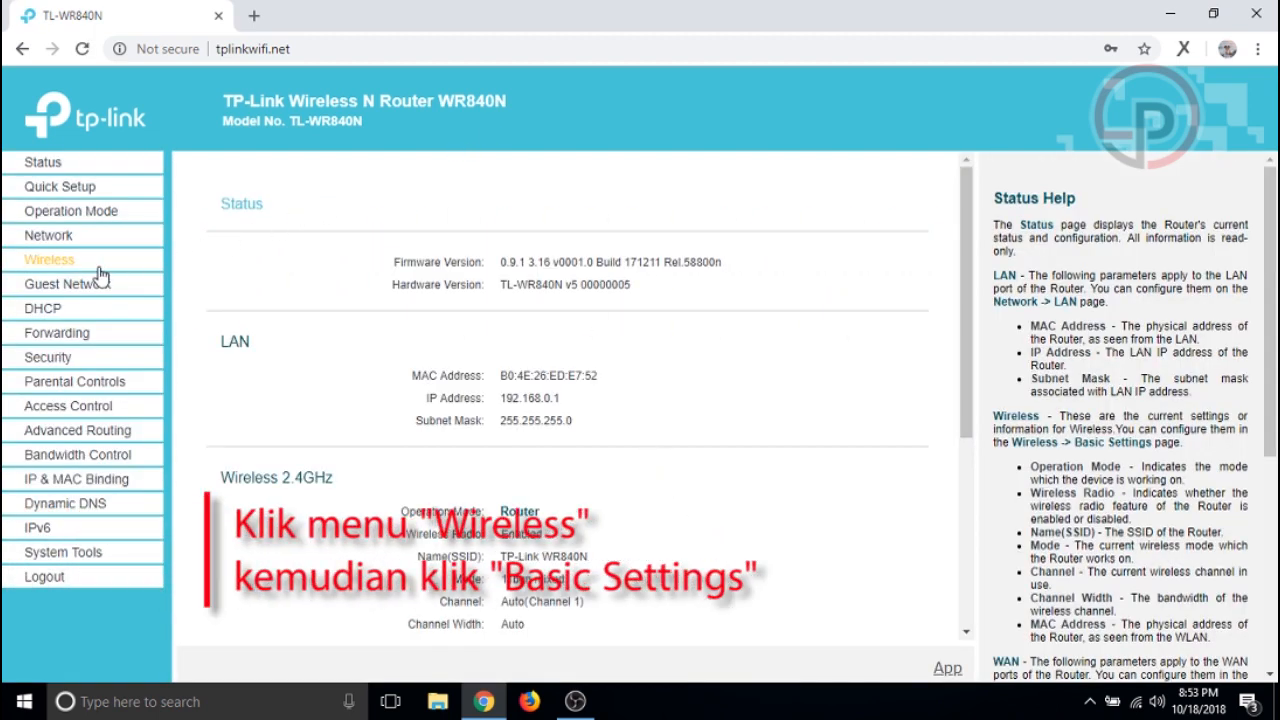
Change the wireless network name from TP-Link WR840N to 'Belajar Ganti Password' and save
left_click(57, 268)
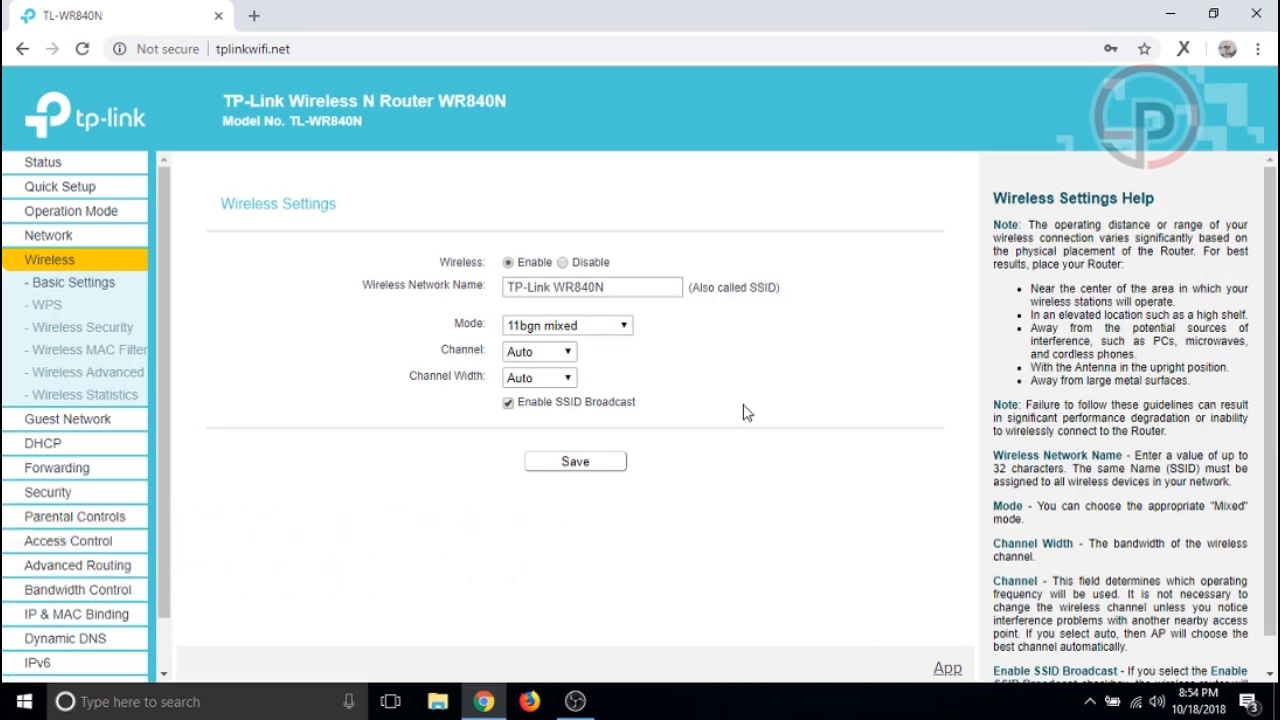
left_click_drag(634, 287, 465, 305)
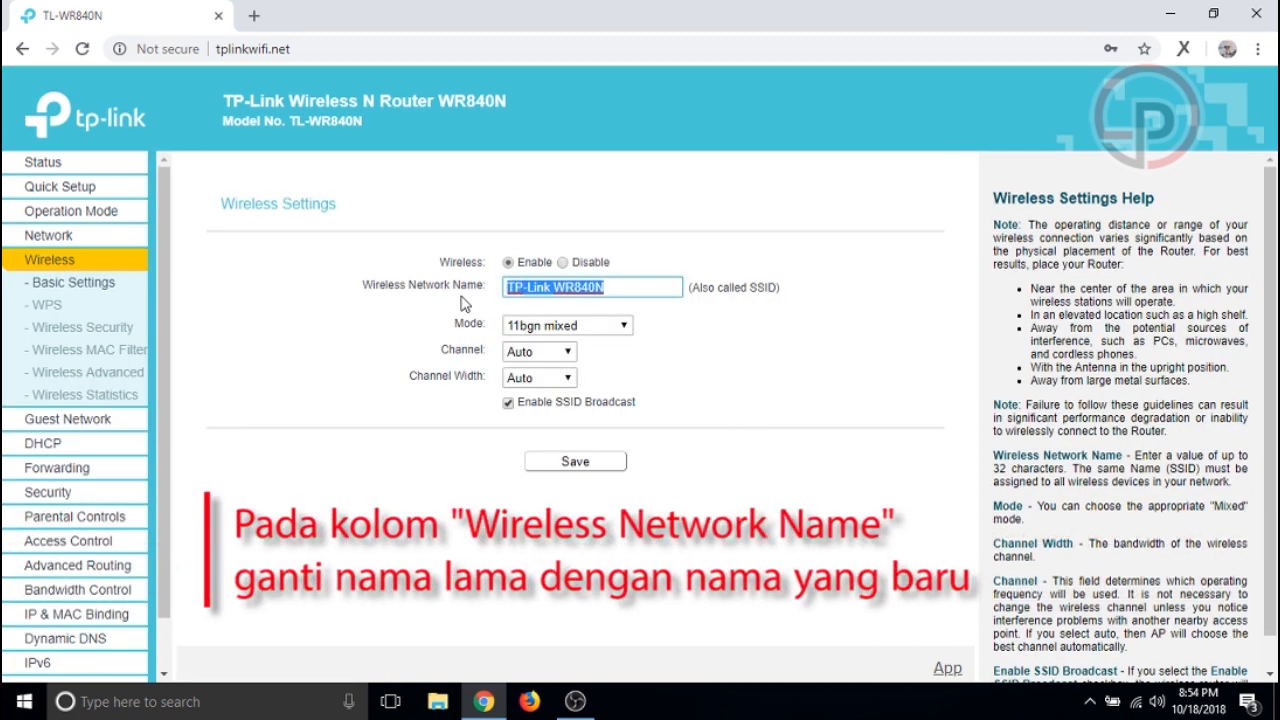
type("Bela")
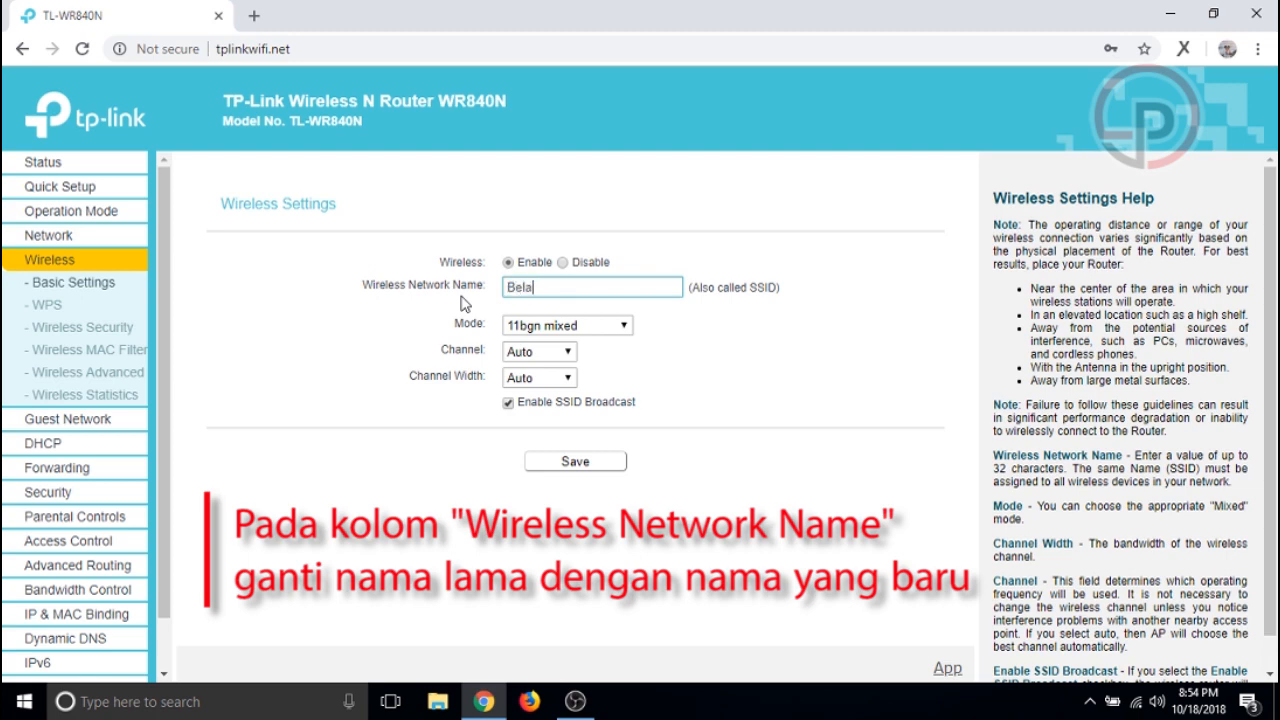
type("jar Ganti P")
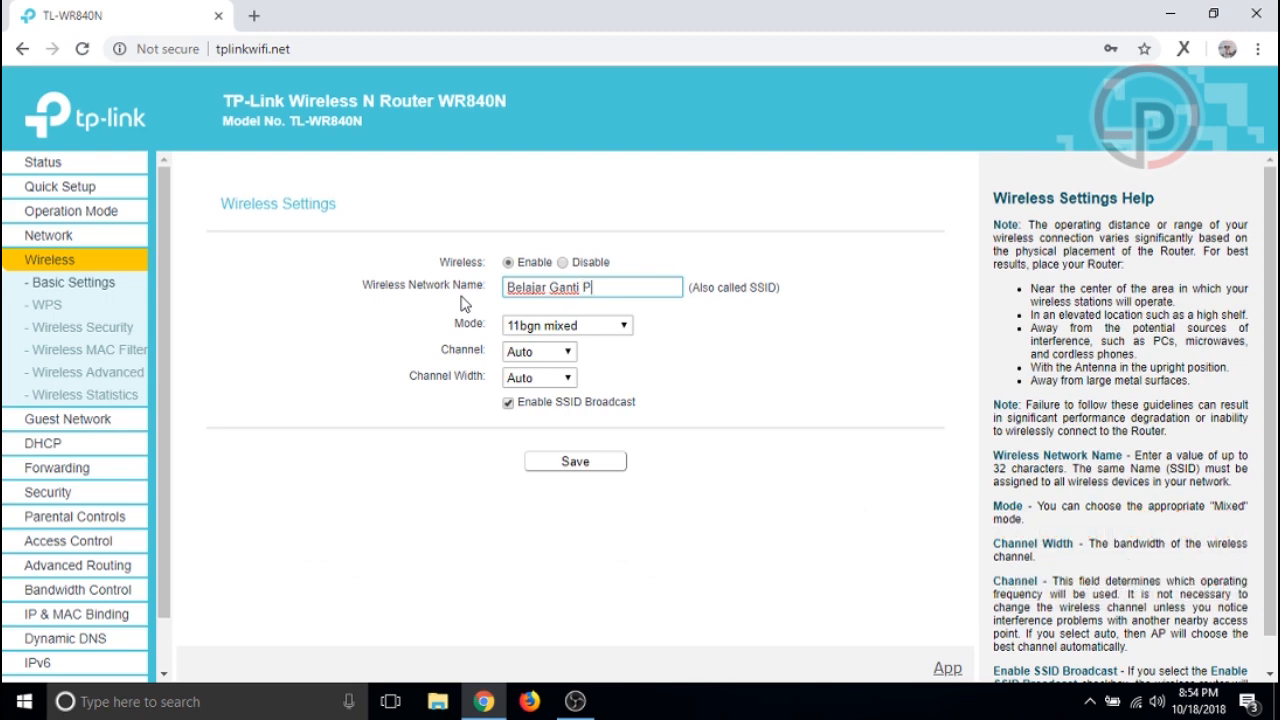
type("ass")
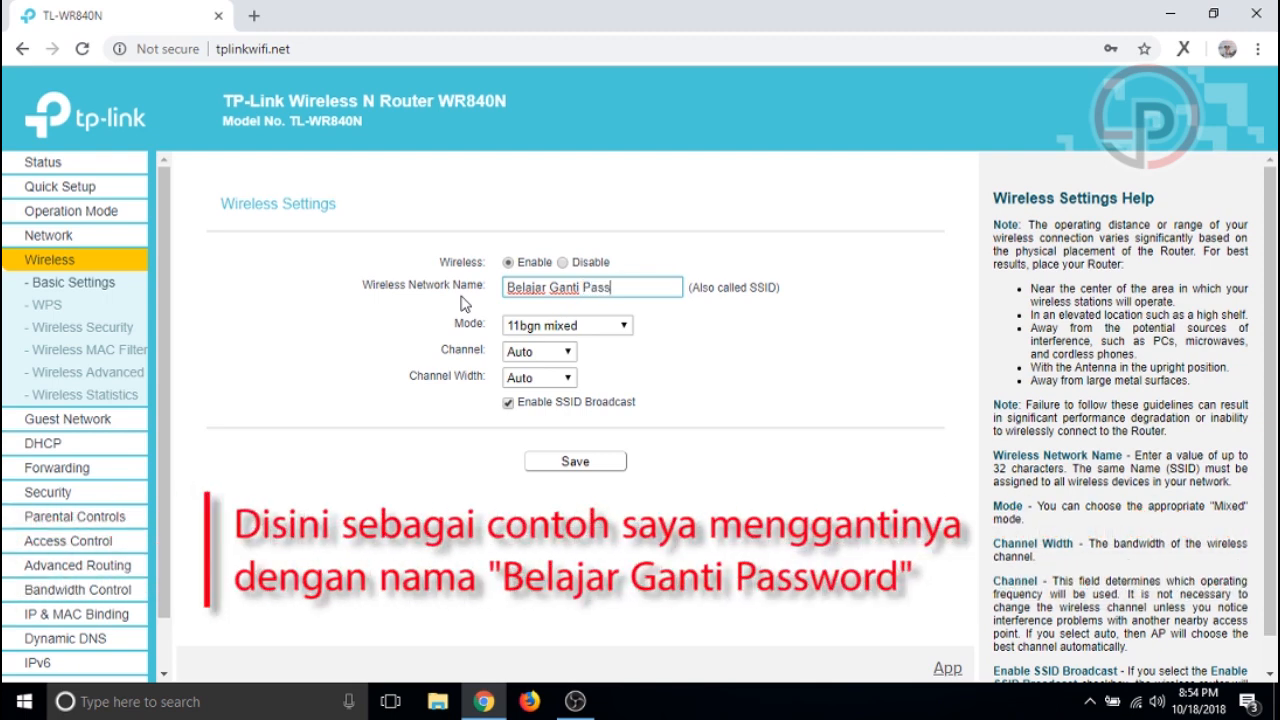
type("word")
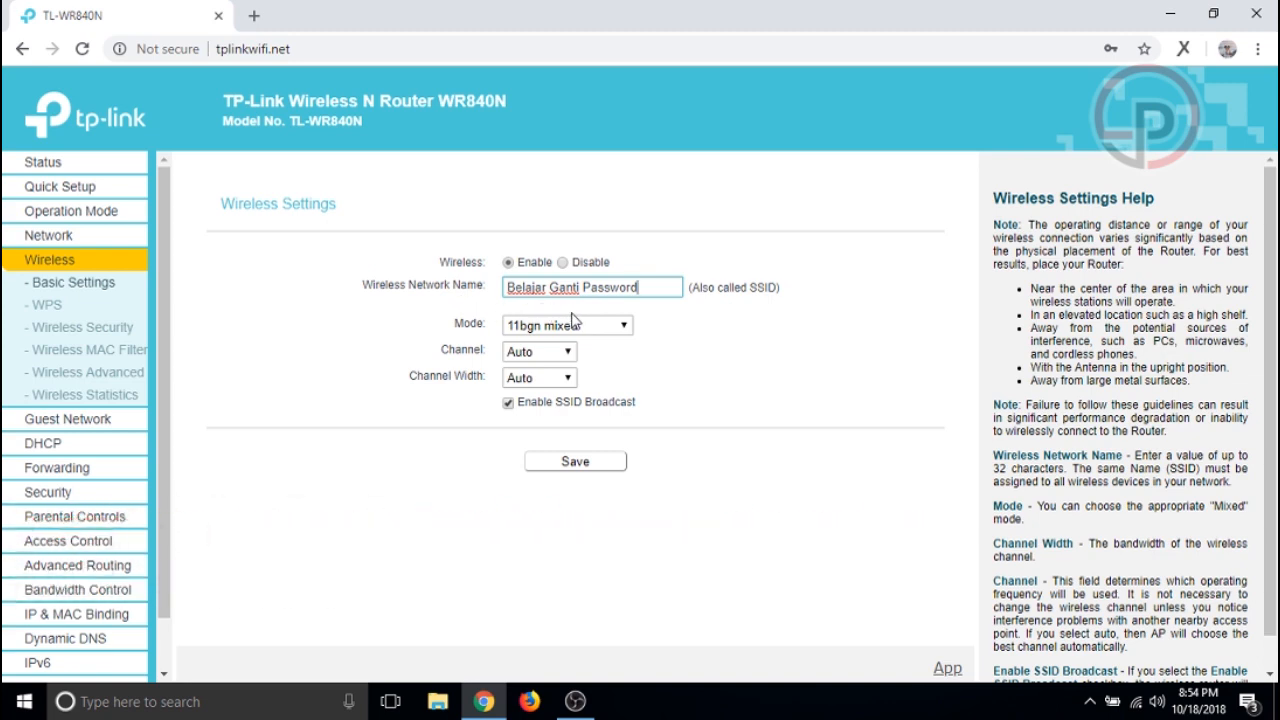
left_click(578, 461)
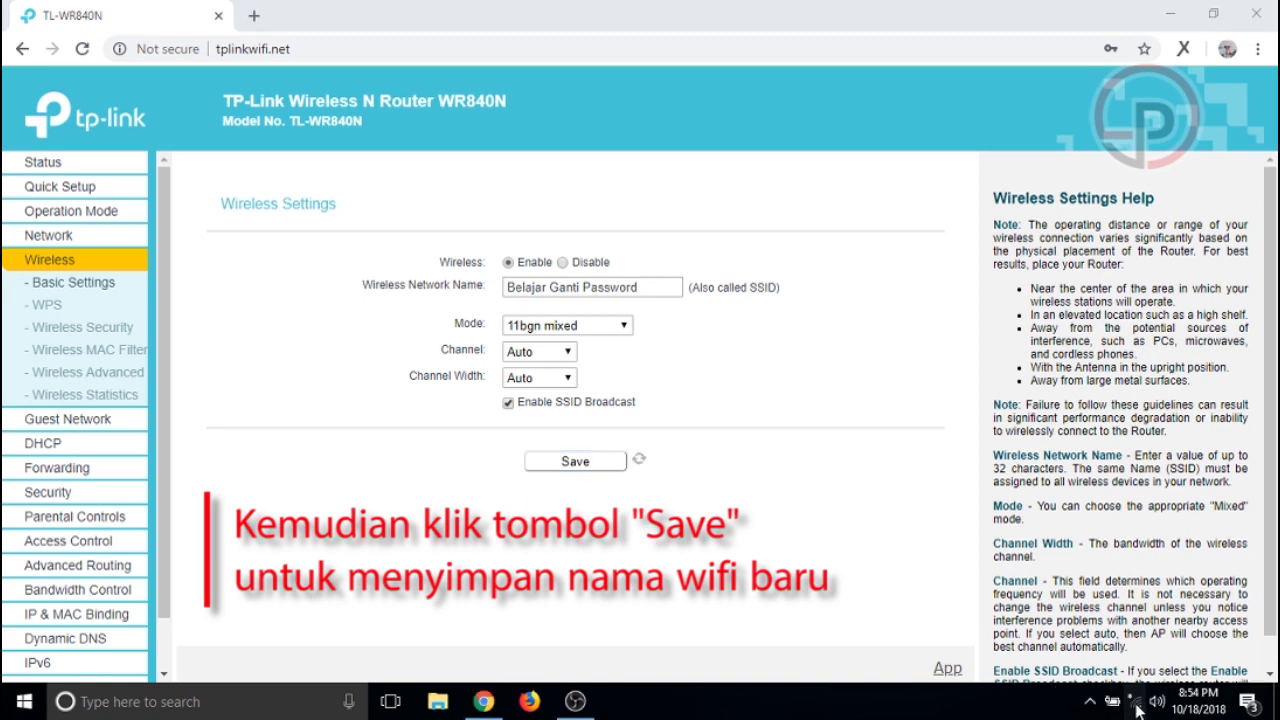
Join the 'Belajar Ganti Password' Wi-Fi network, entering its existing security key
left_click(1137, 710)
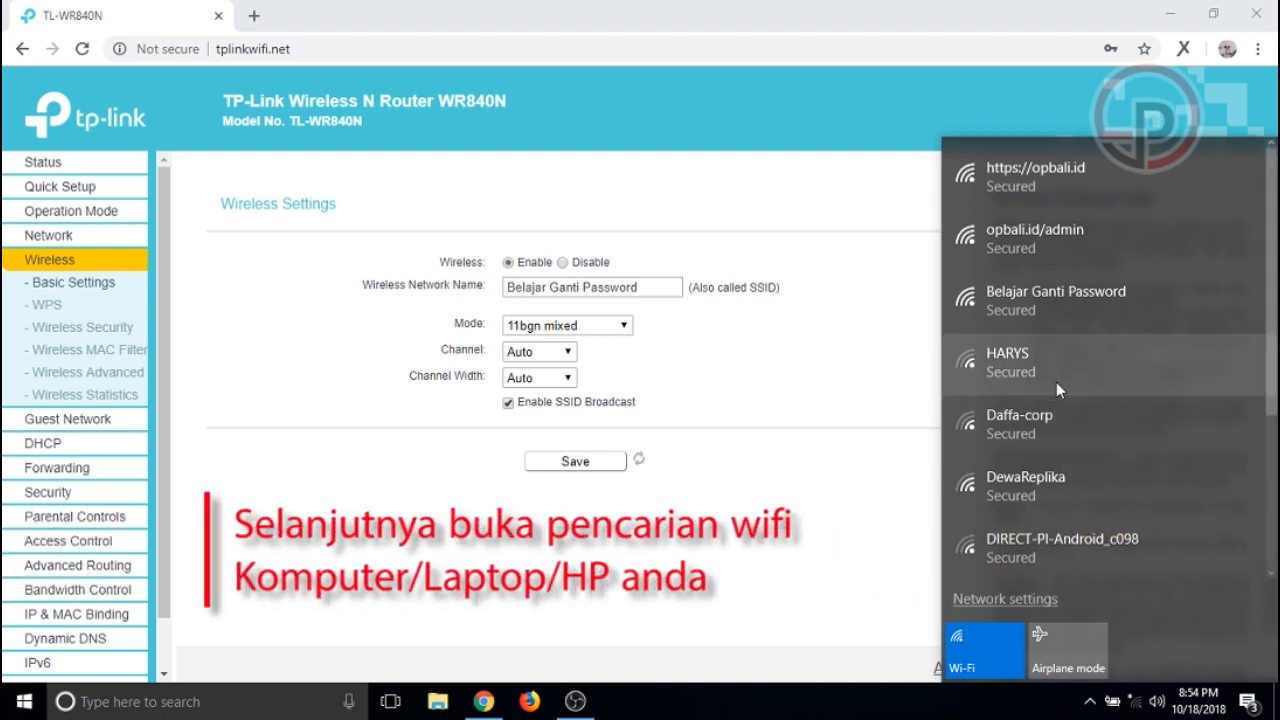
left_click(1067, 305)
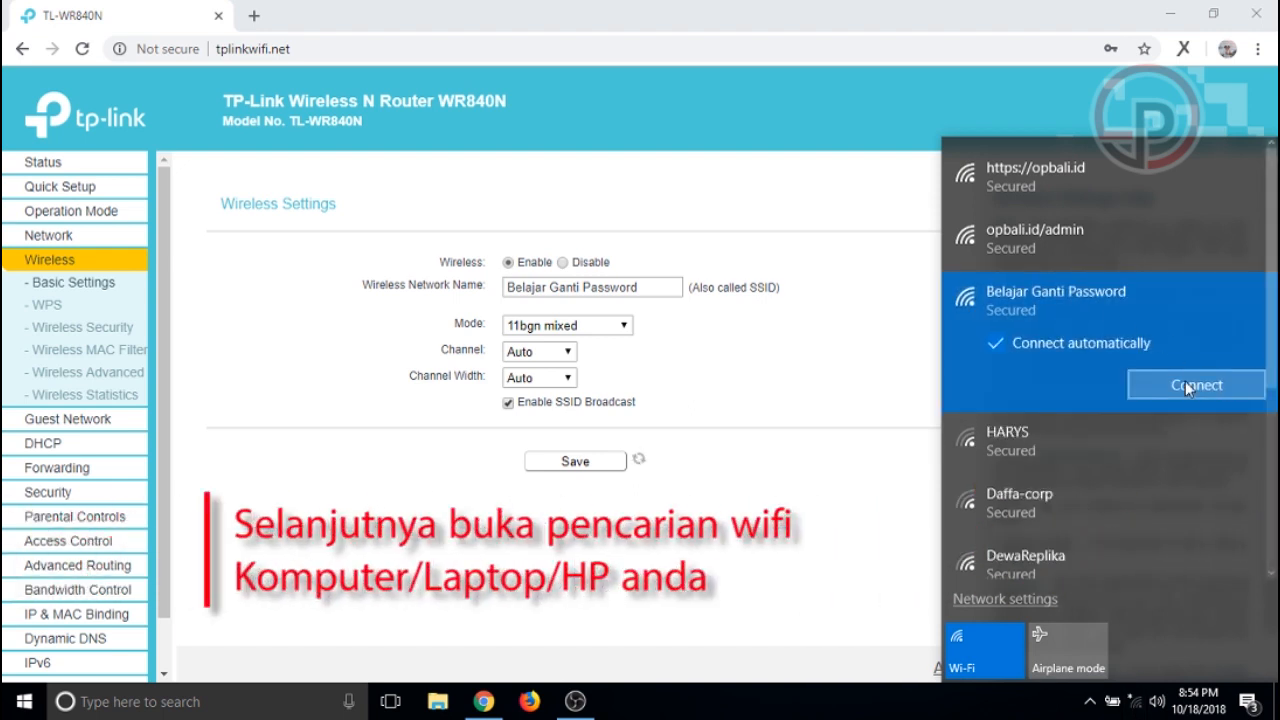
left_click(1182, 380)
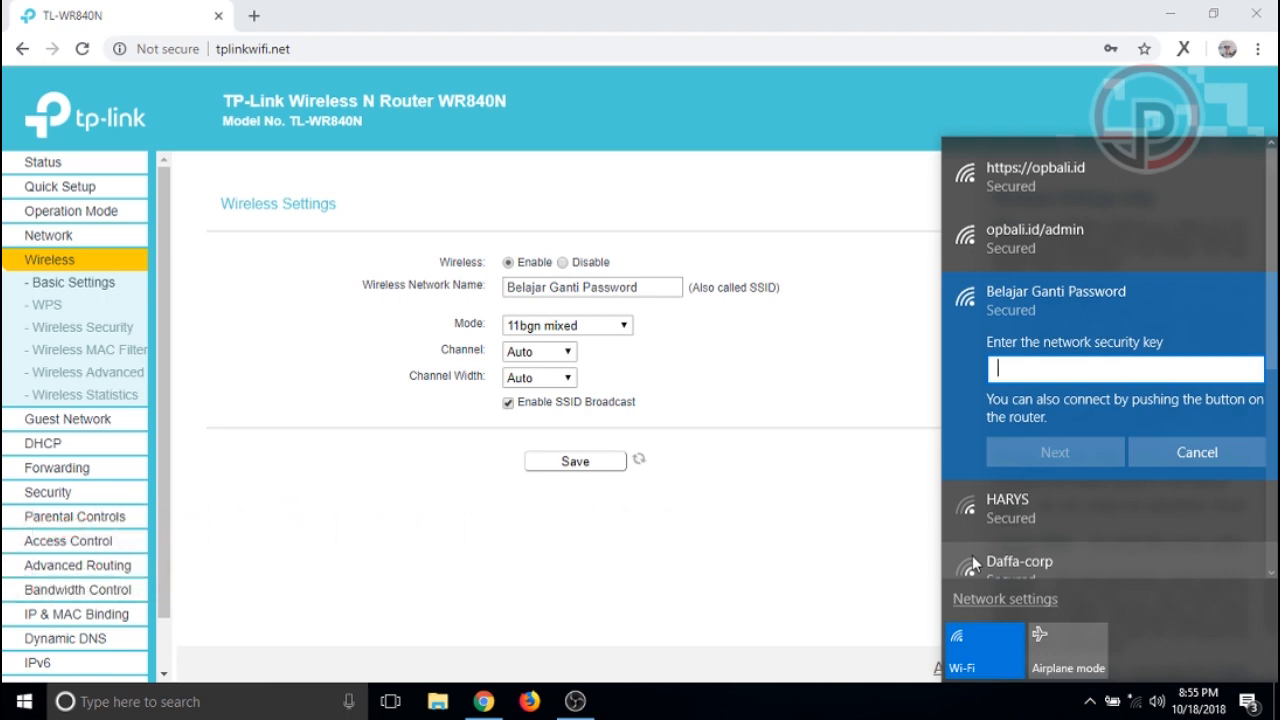
type("123456")
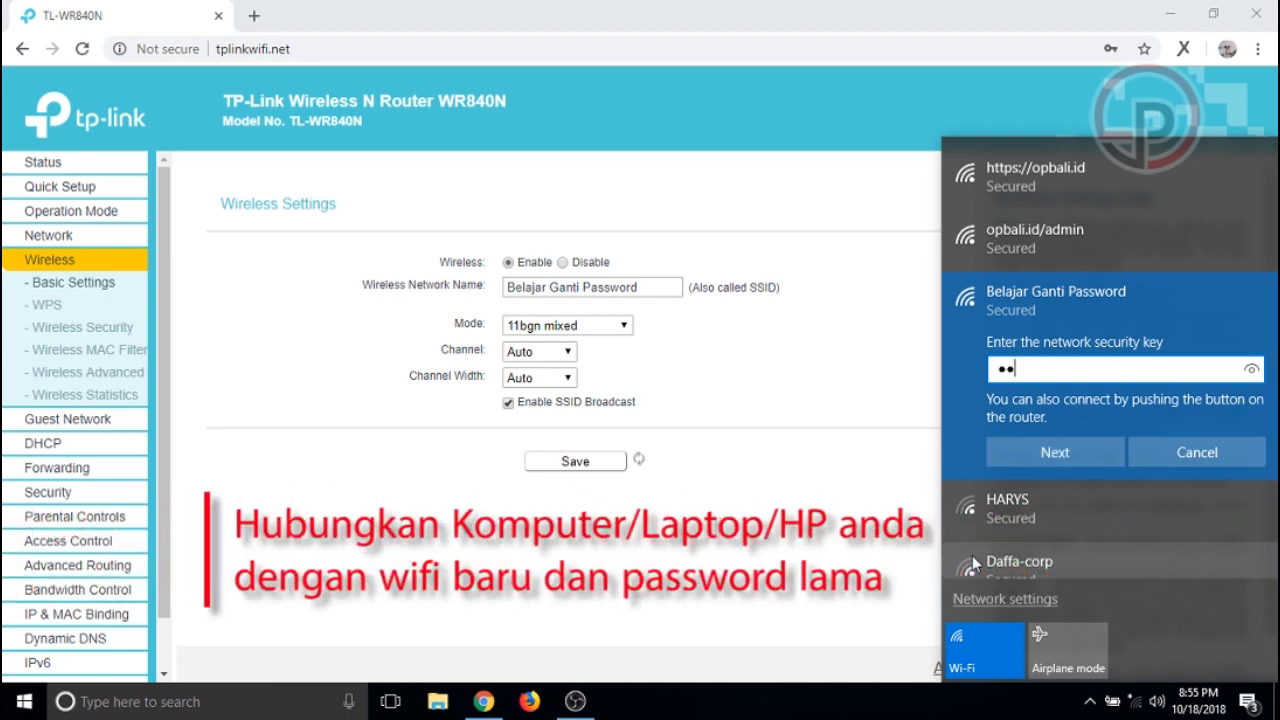
type("78")
left_click(1089, 446)
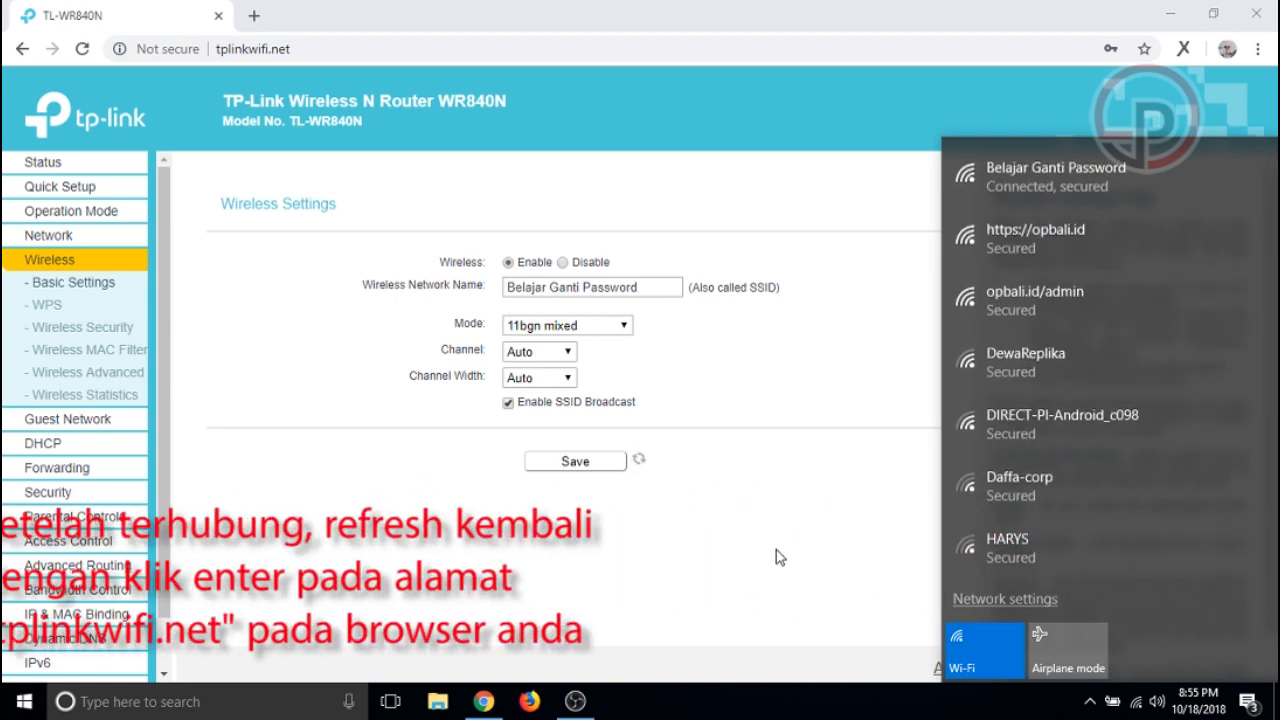
Dismiss the Wi-Fi list and reload the tplinkwifi.net router admin page
left_click(776, 550)
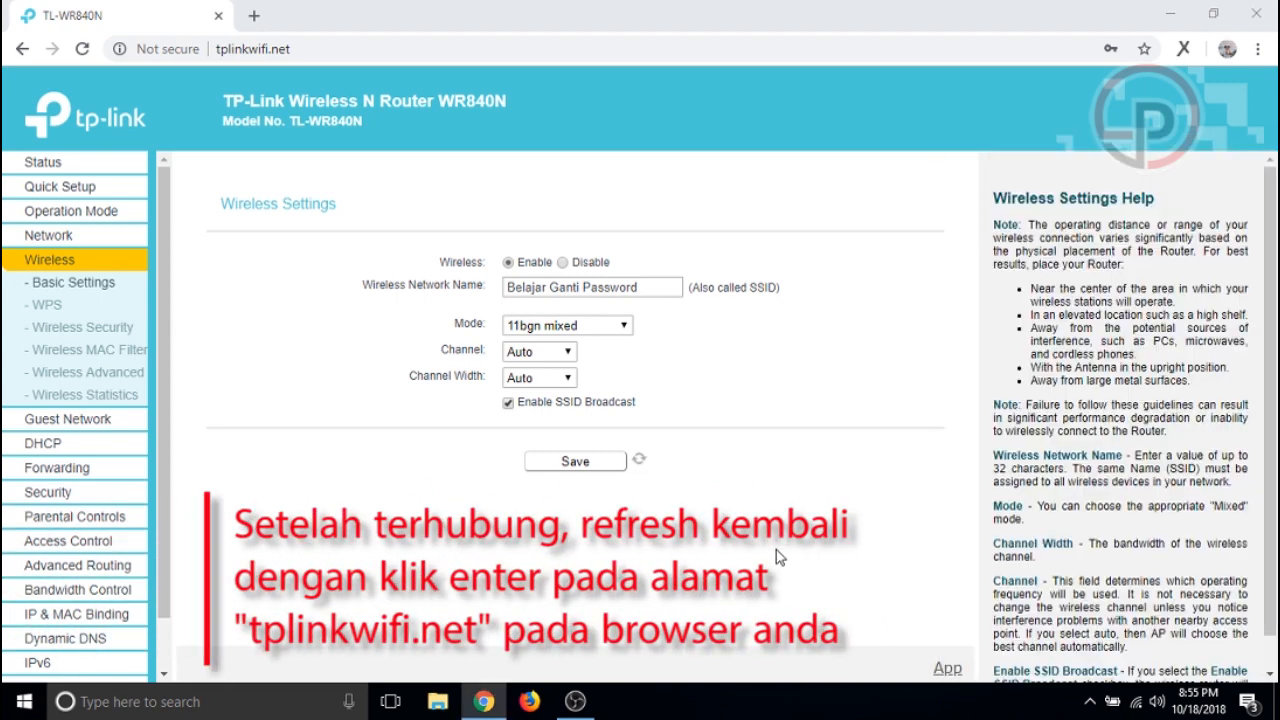
left_click(308, 52)
key("Return")
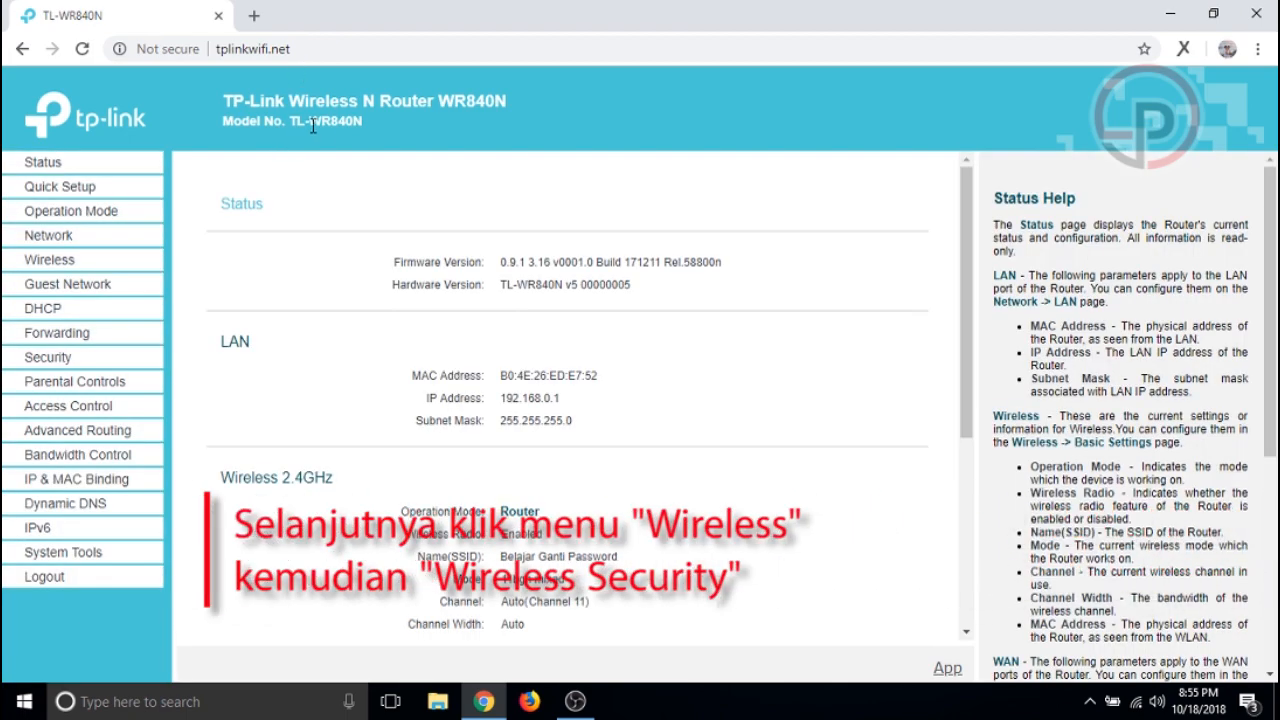
Replace the WPA2-PSK wireless password under Wireless Security with a new one and save
left_click(58, 260)
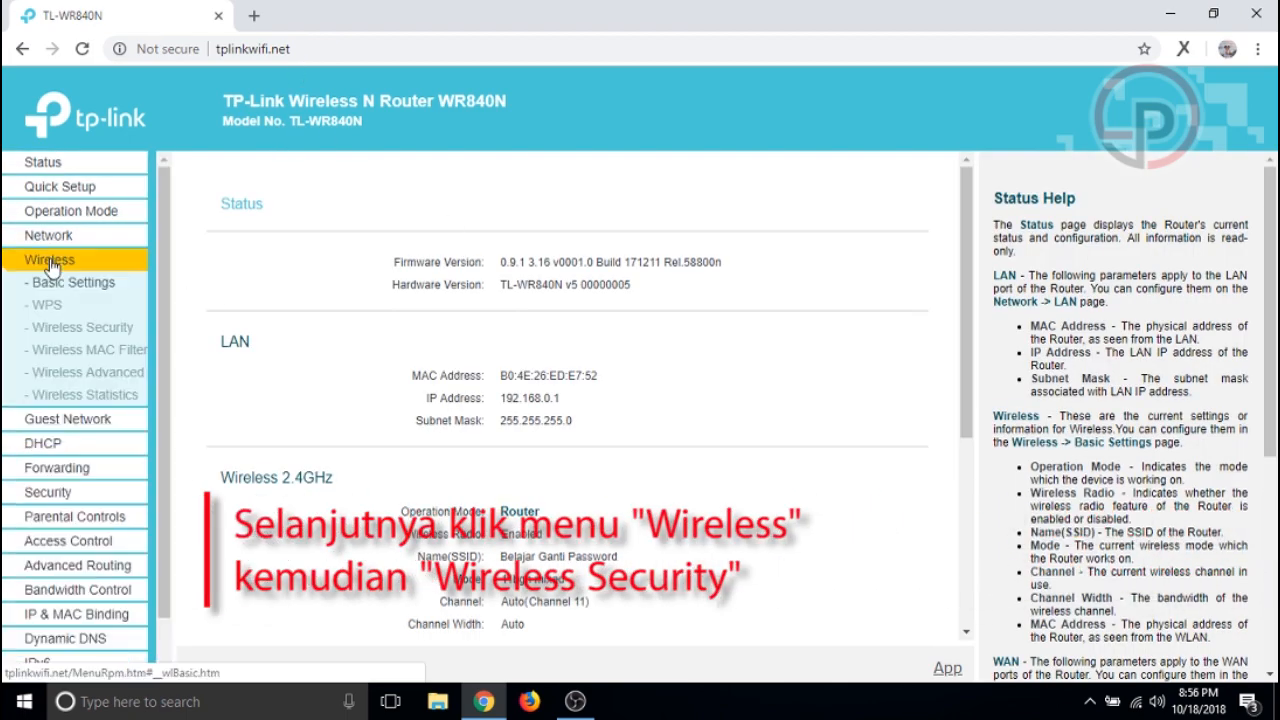
left_click(100, 337)
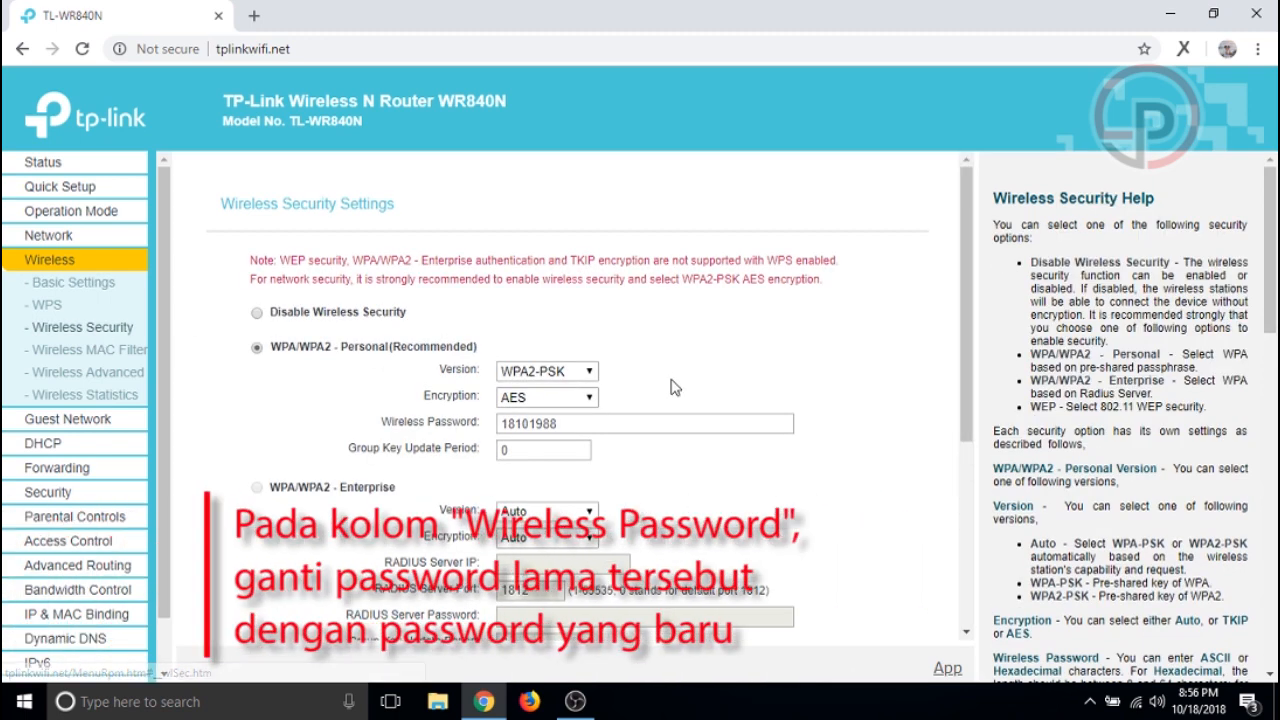
double_click(575, 423)
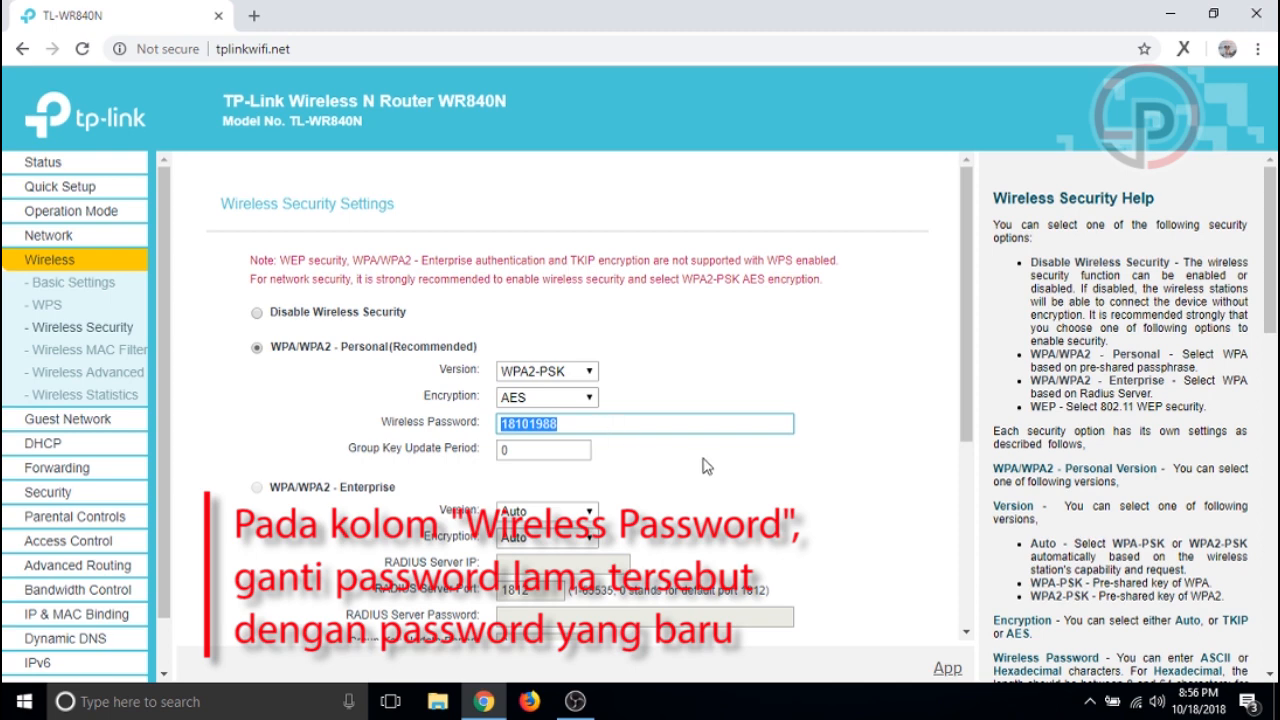
type("i")
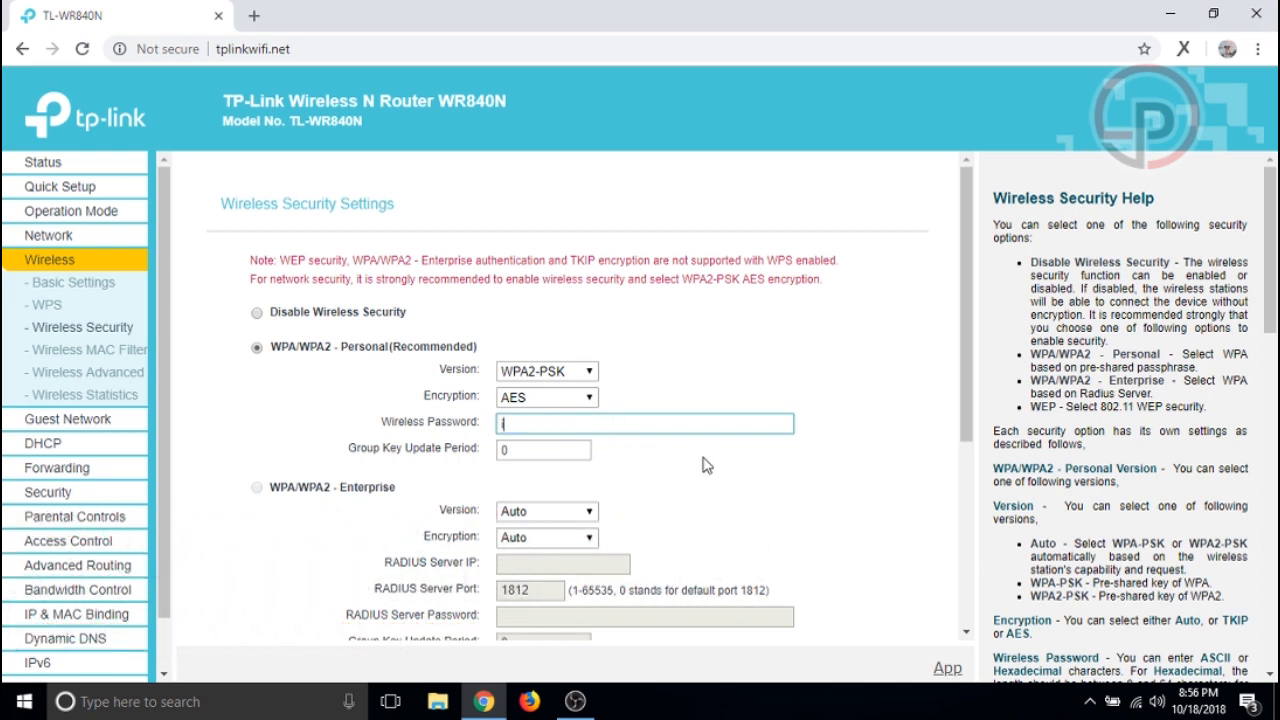
type("ngin")
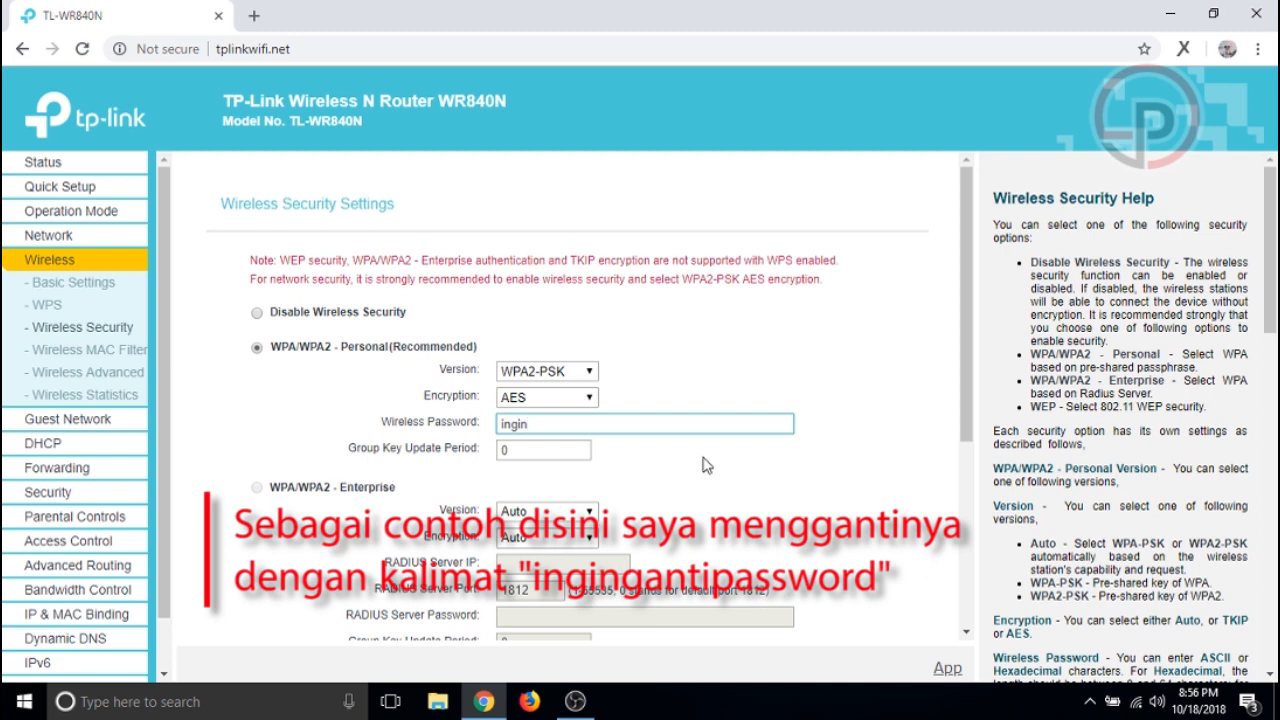
type("gantipassword")
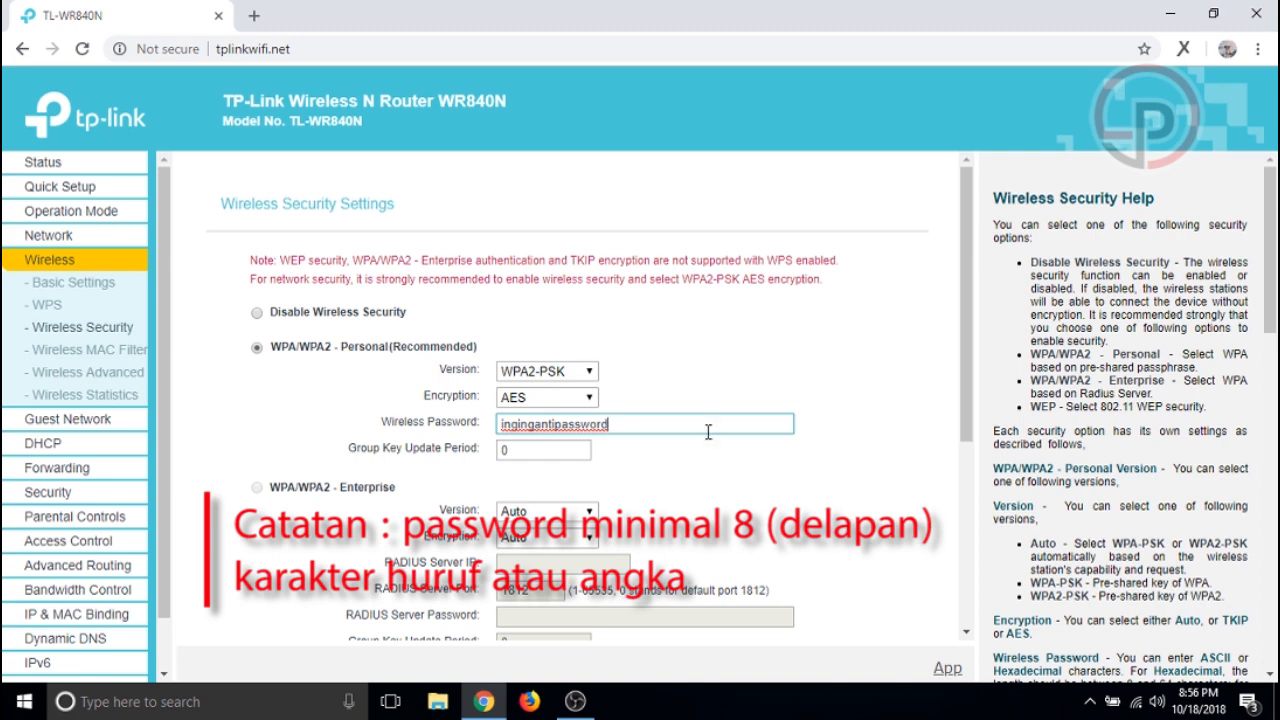
scroll(707, 432, "down", 1)
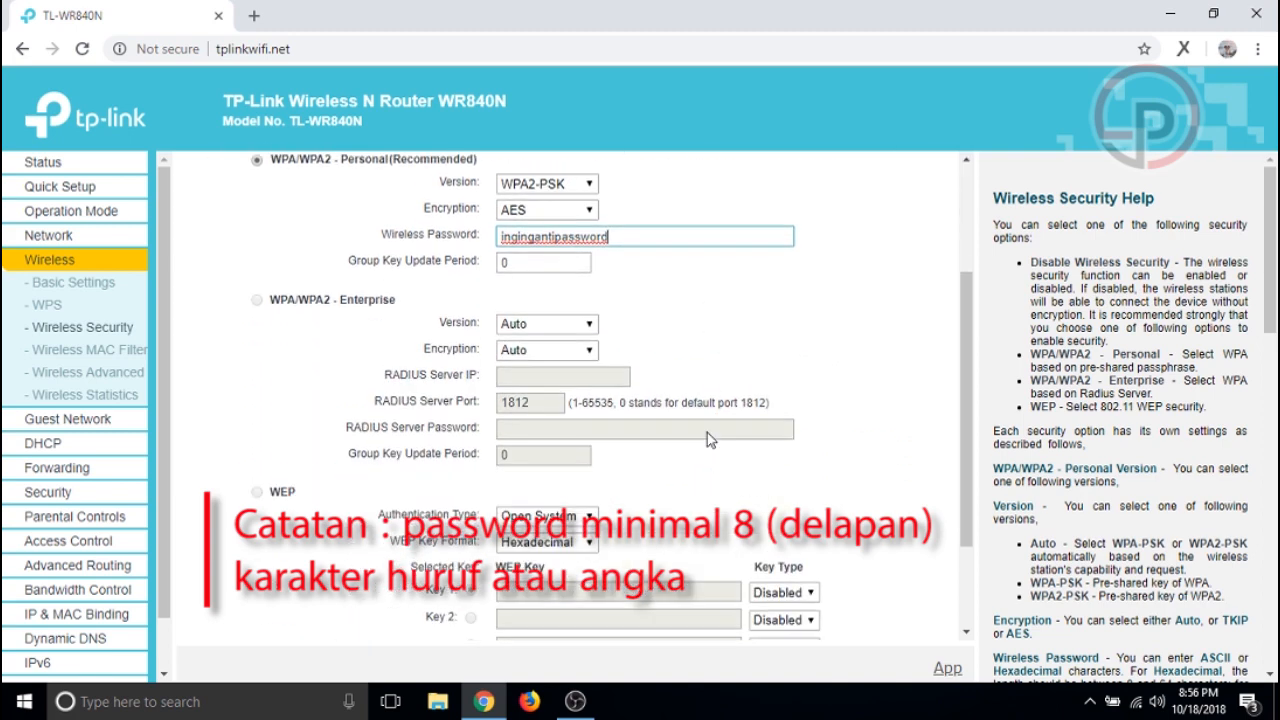
scroll(707, 433, "down", 2)
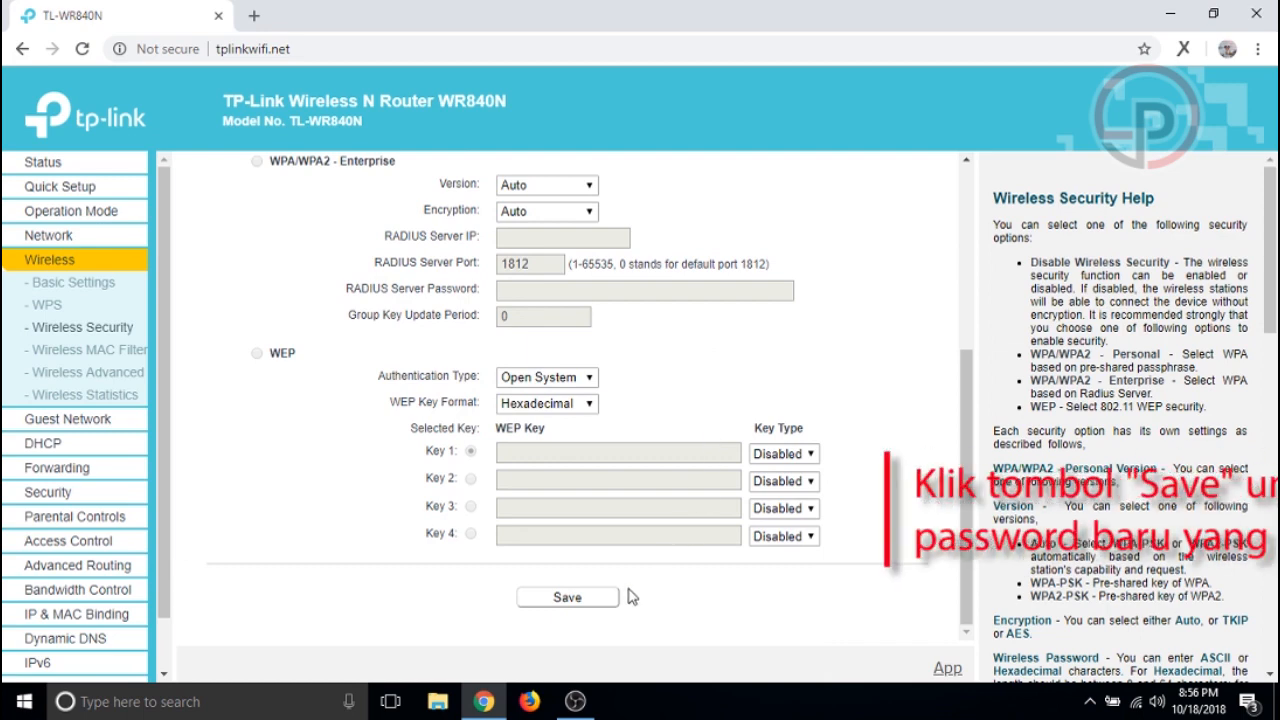
left_click(586, 604)
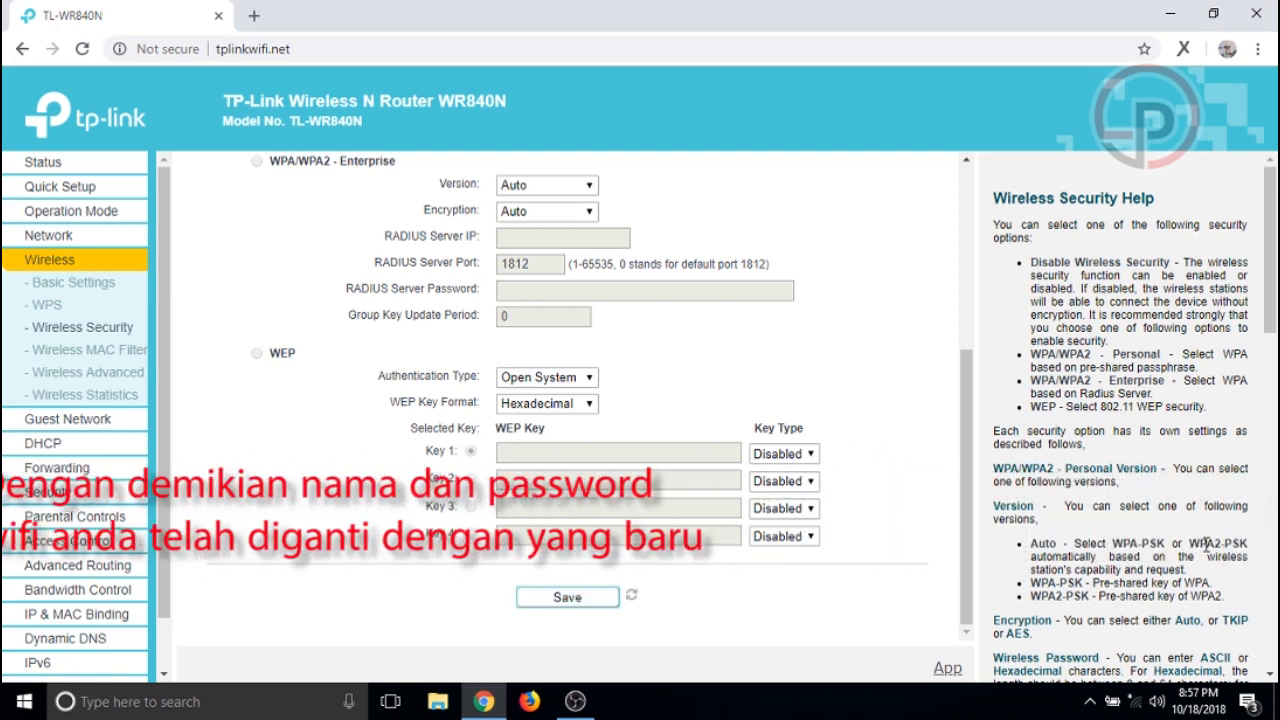
Reconnect to 'Belajar Ganti Password', entering the new wireless password as the security key
left_click(1140, 706)
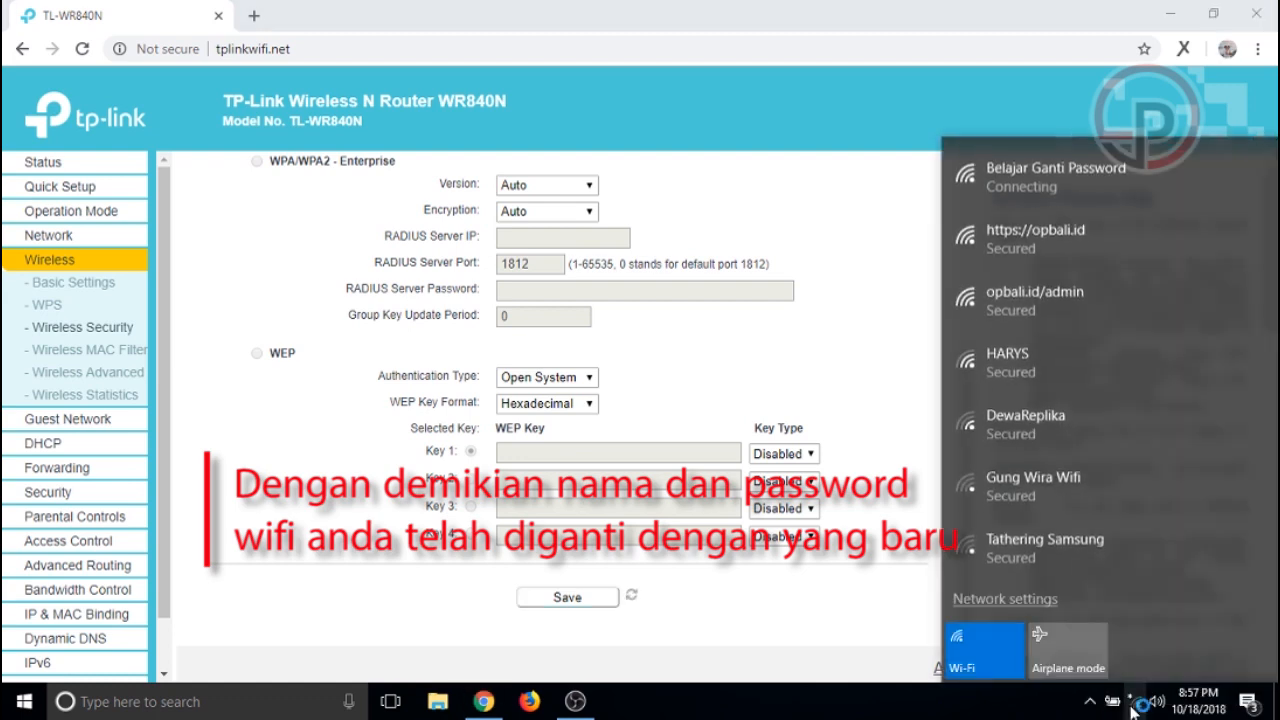
left_click(1046, 185)
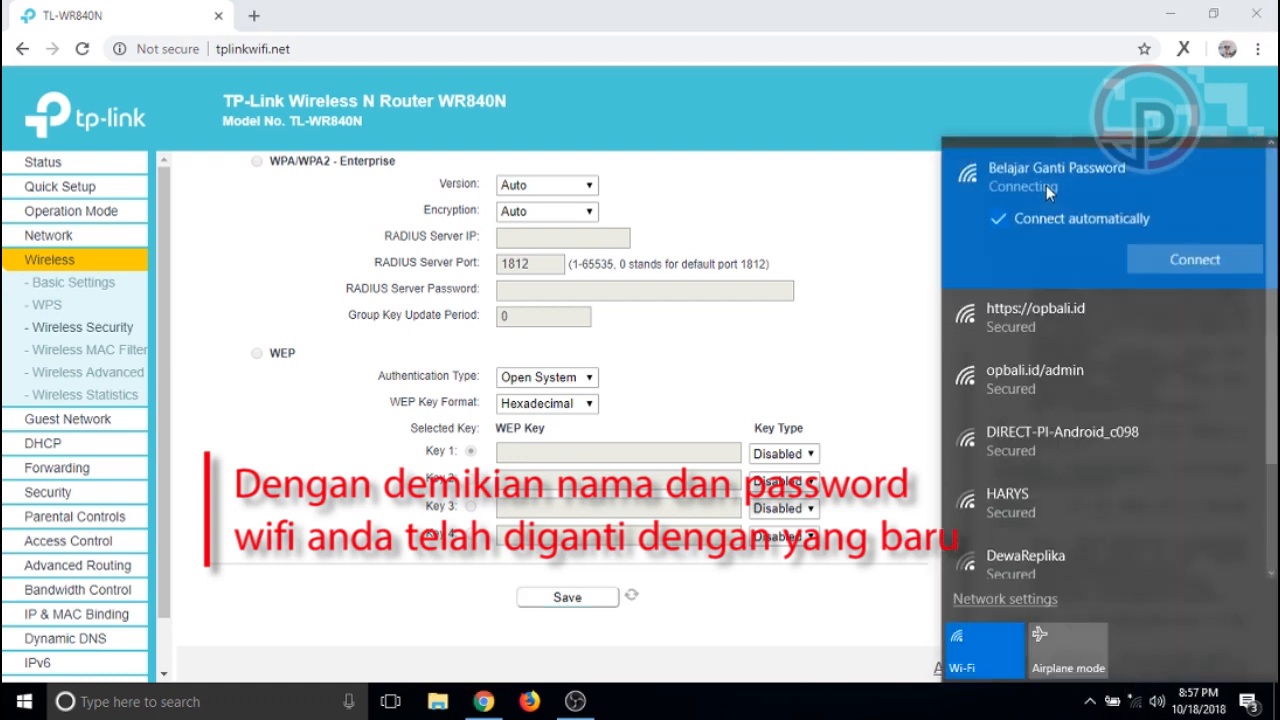
left_click(1172, 265)
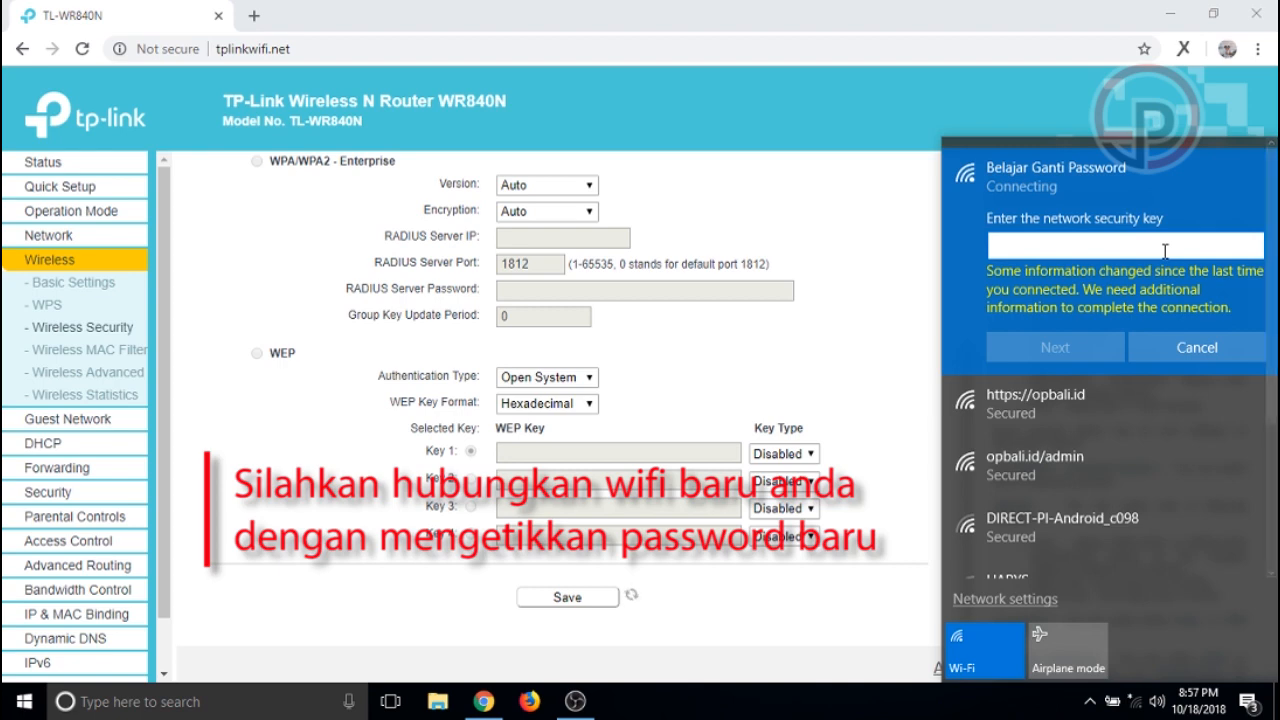
type("•••••")
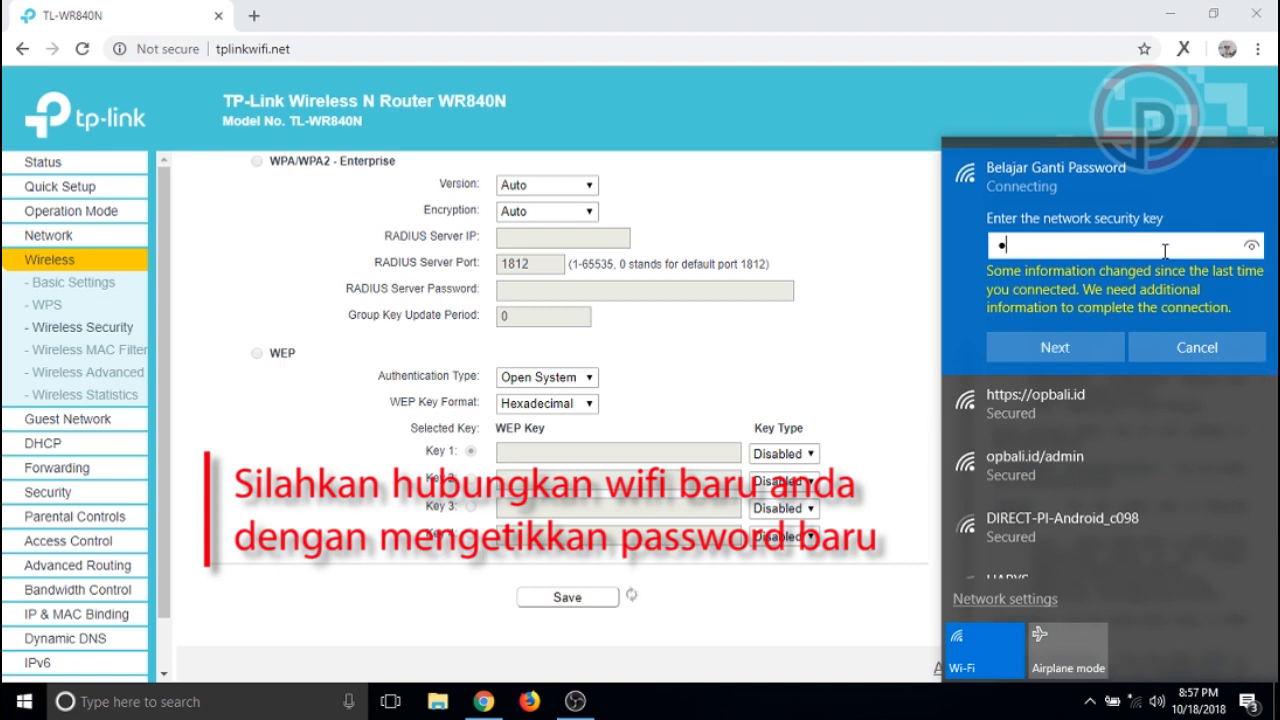
type("••••••••••")
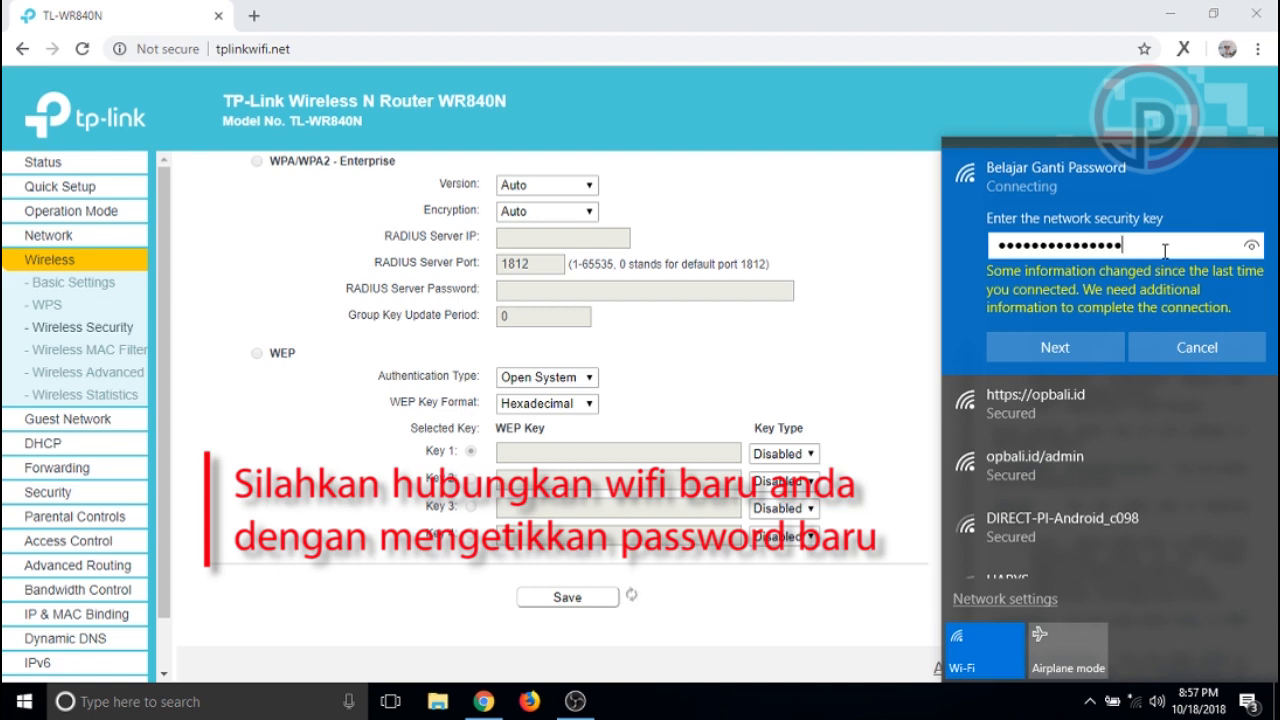
type("•••")
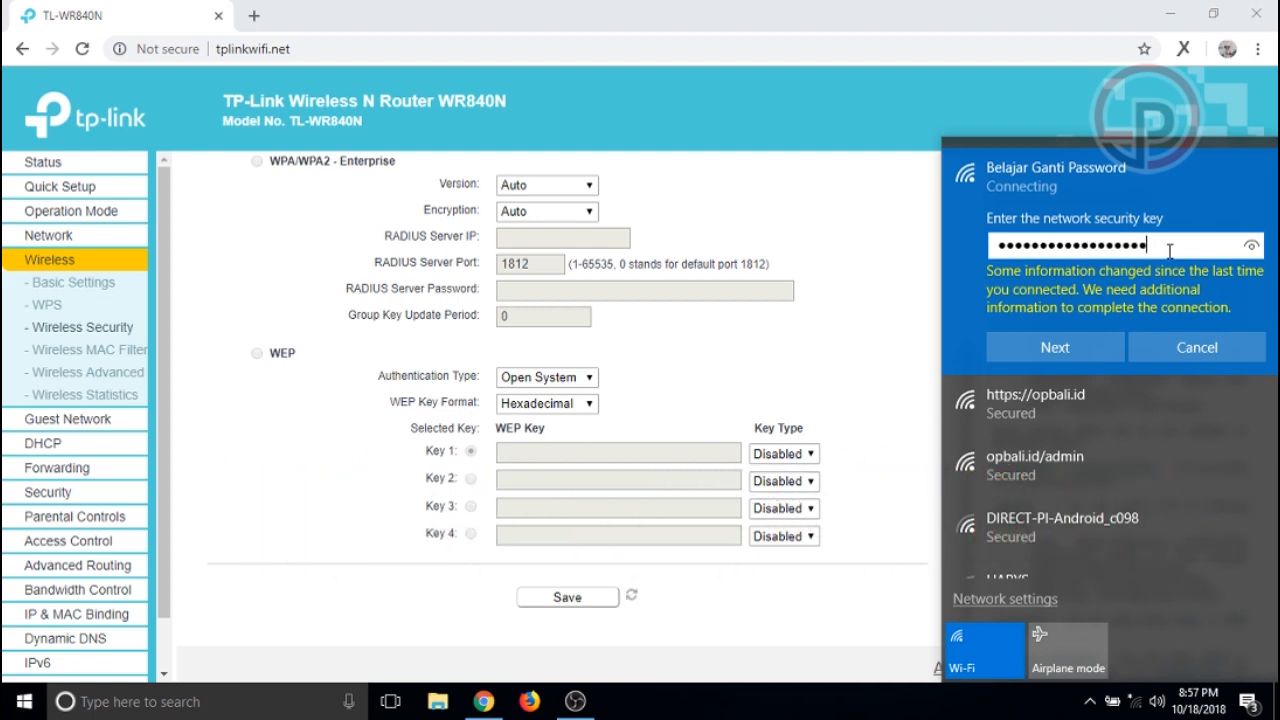
left_click(1085, 350)
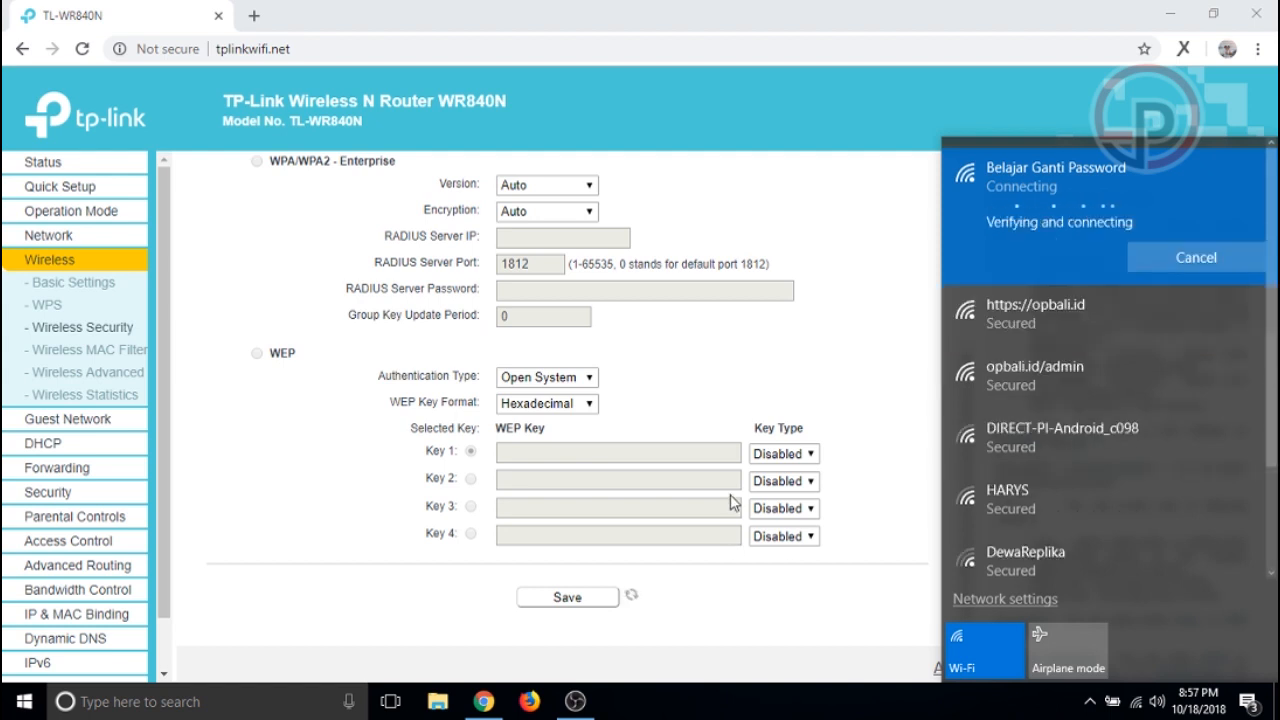